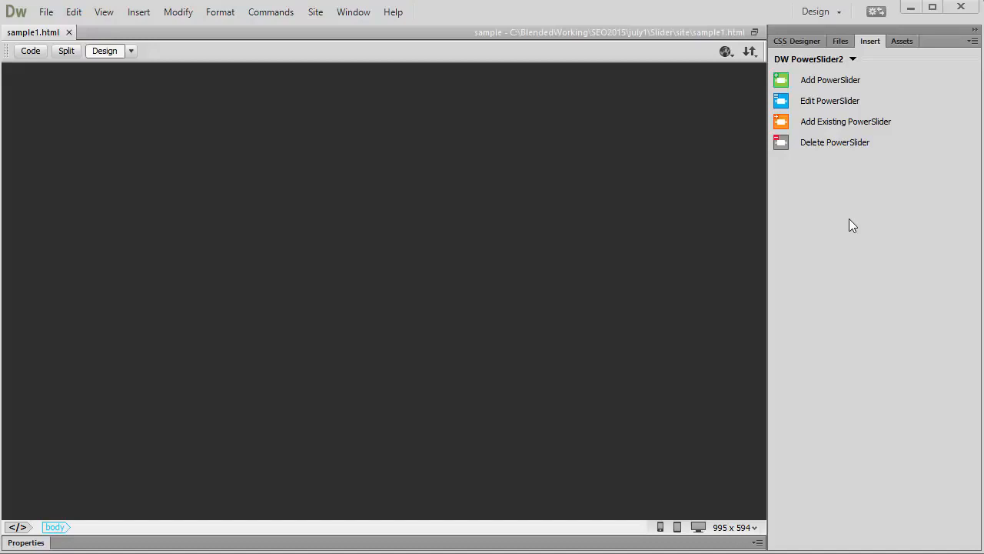
Start adding a new PowerSlider to the blank sample1.html page.
{"action": "left_click", "coordinate": [119, 121]}
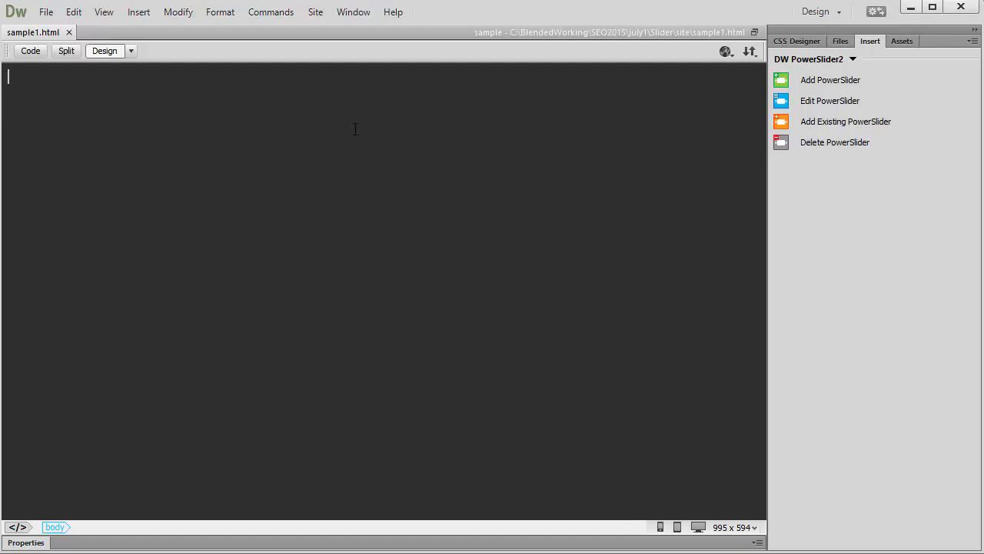
{"action": "left_click", "coordinate": [821, 83]}
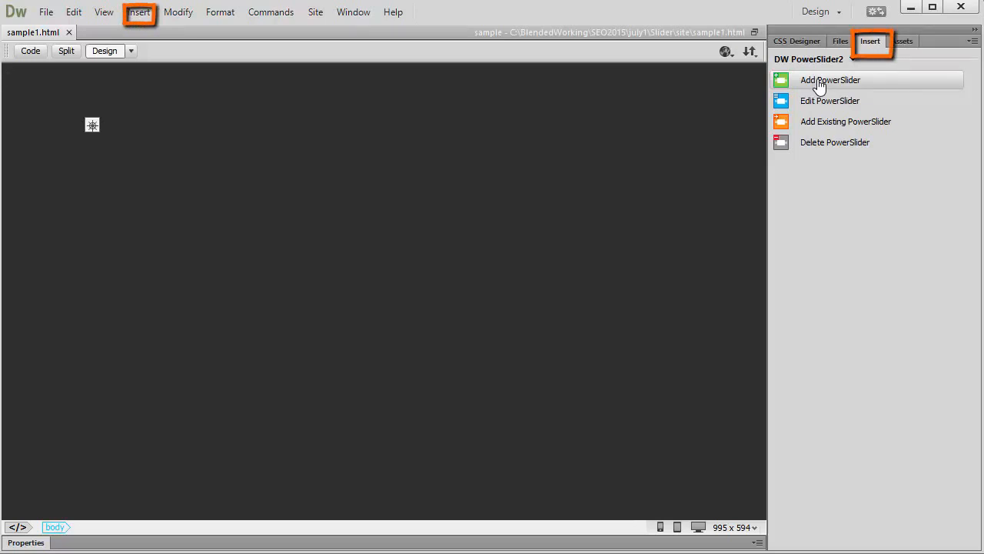
{"action": "left_click", "coordinate": [852, 59]}
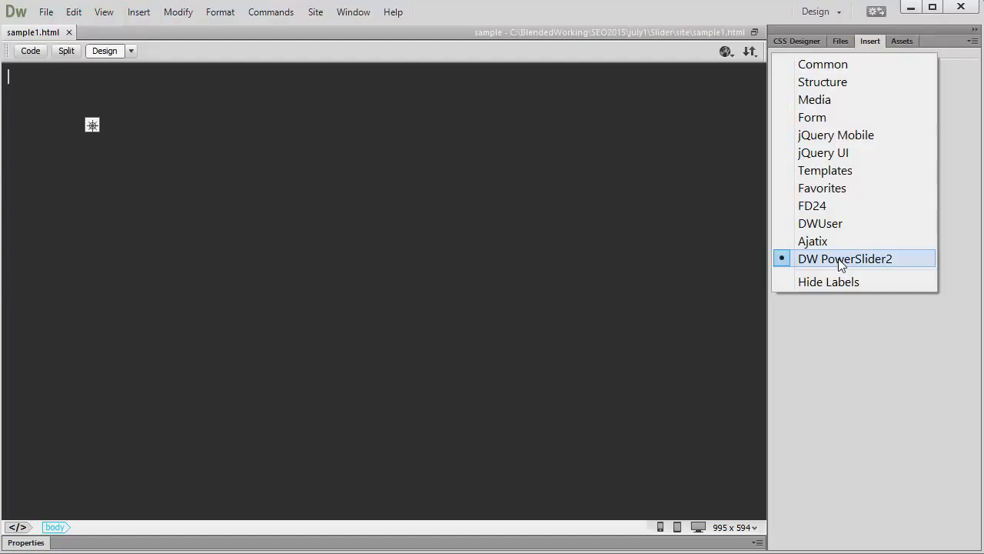
{"action": "left_click", "coordinate": [836, 265]}
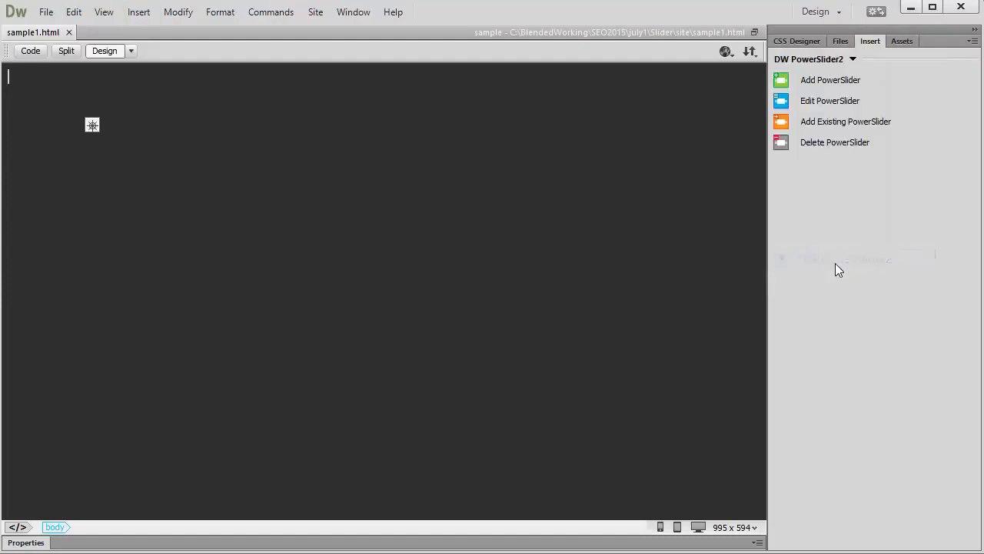
{"action": "left_click", "coordinate": [139, 12]}
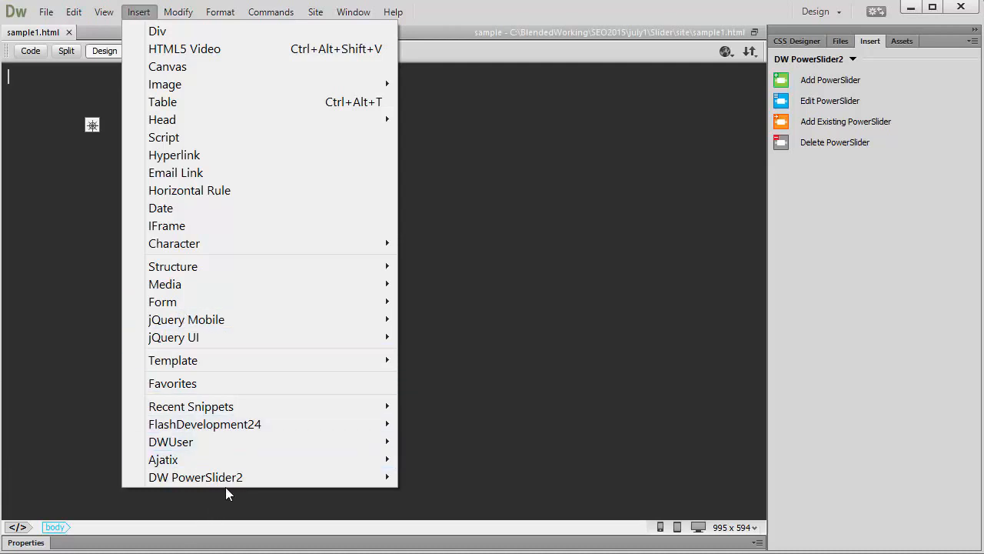
{"action": "mouse_move", "coordinate": [221, 477]}
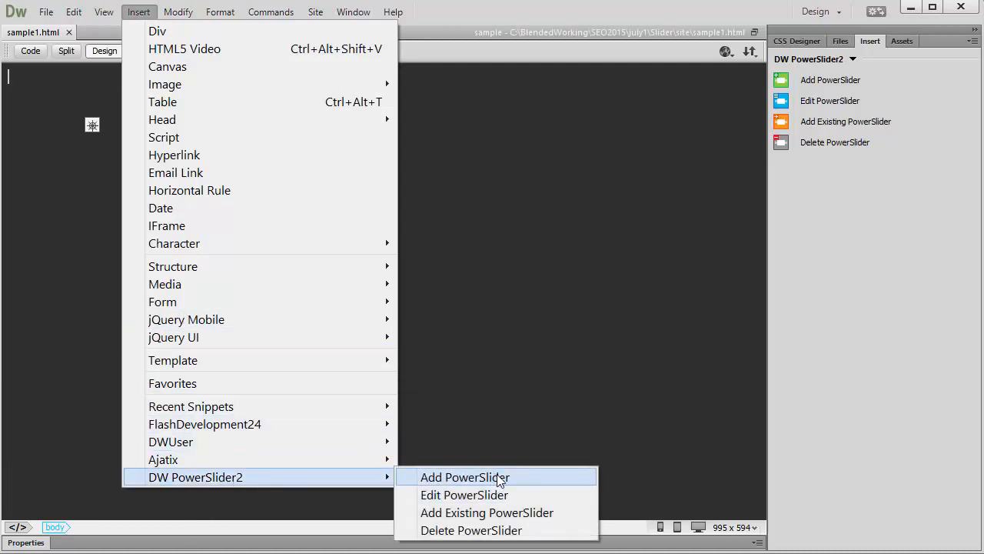
{"action": "left_click", "coordinate": [806, 82]}
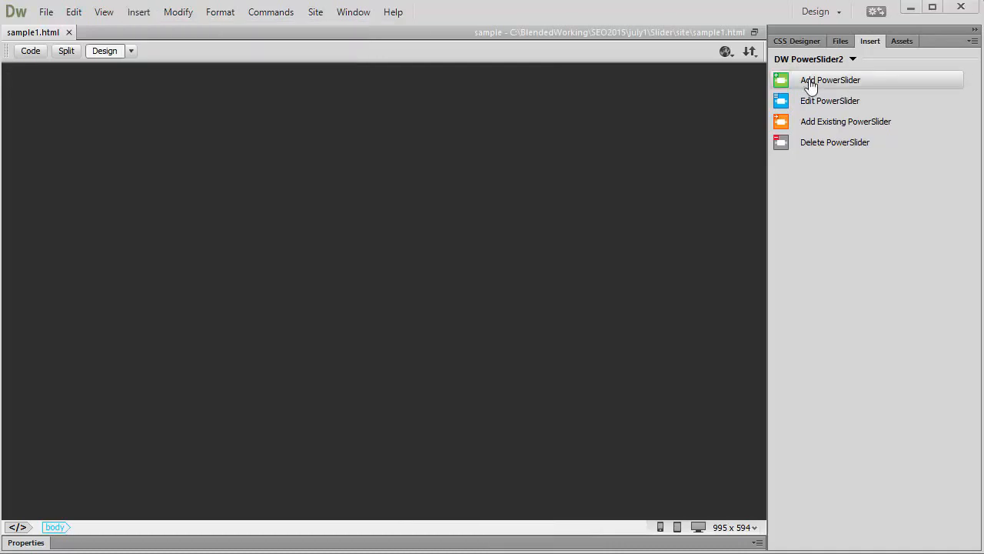
{"action": "left_click", "coordinate": [810, 84]}
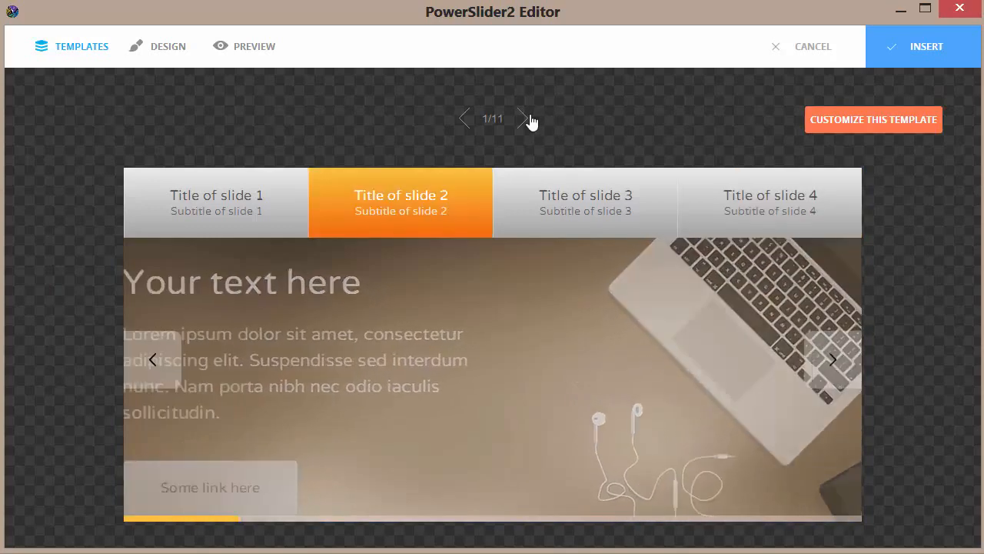
Choose slider template 6 of 11 for customizing and select the Media Queries resize behavior.
{"action": "left_click", "coordinate": [528, 122]}
{"action": "left_click", "coordinate": [522, 123]}
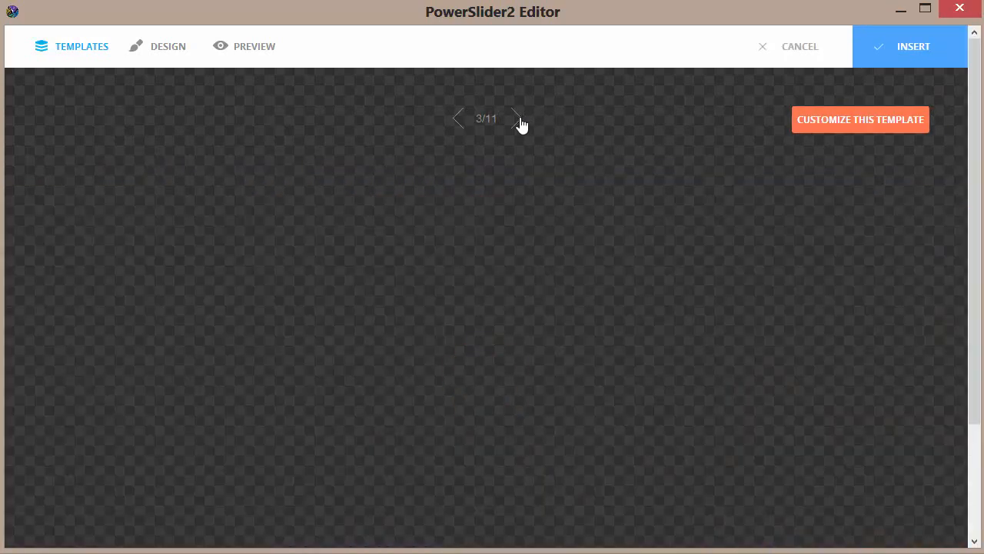
{"action": "left_click", "coordinate": [521, 123]}
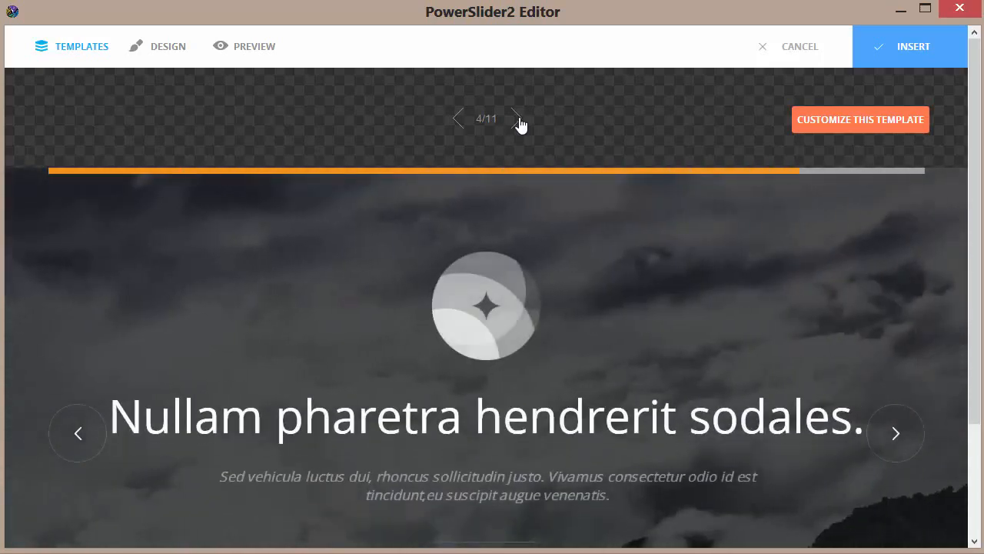
{"action": "left_click", "coordinate": [520, 123]}
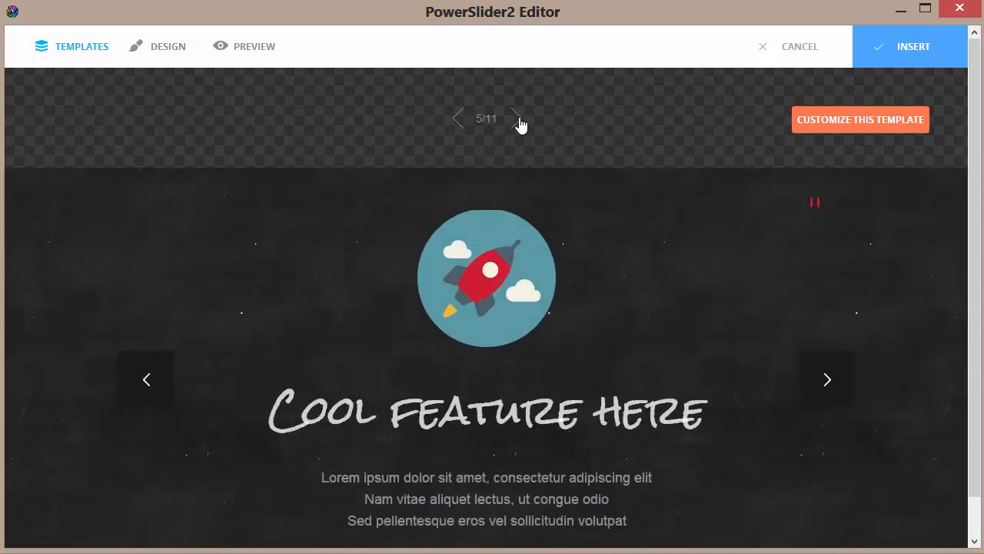
{"action": "left_click", "coordinate": [520, 123]}
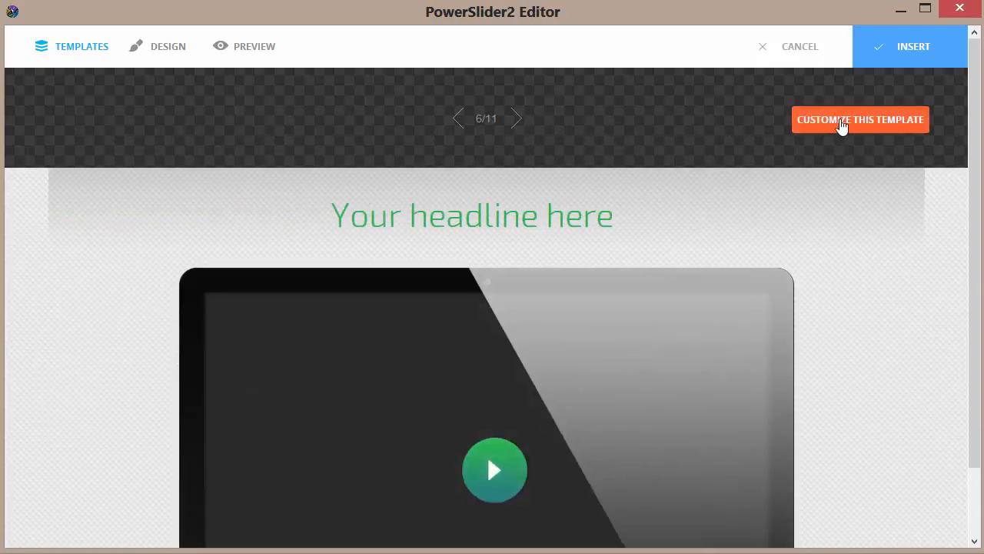
{"action": "left_click", "coordinate": [840, 126]}
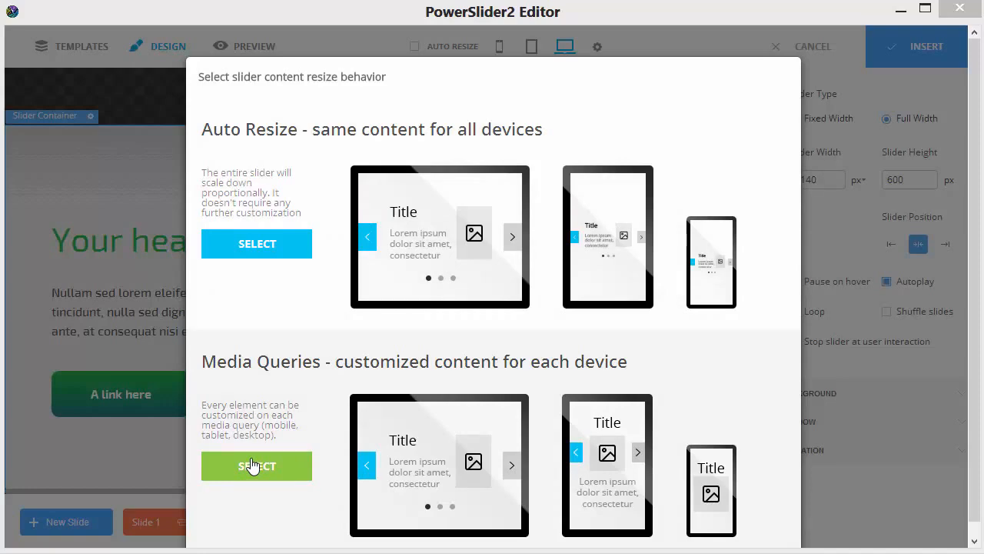
{"action": "left_click", "coordinate": [253, 466]}
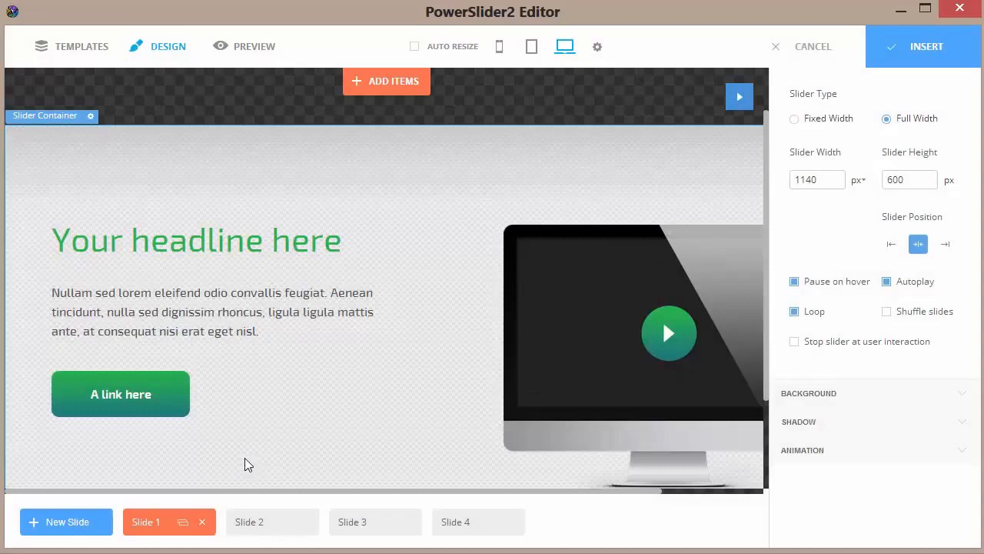
Look through the template's slides and delete Slide 4 and Slide 3.
{"action": "left_click", "coordinate": [254, 522]}
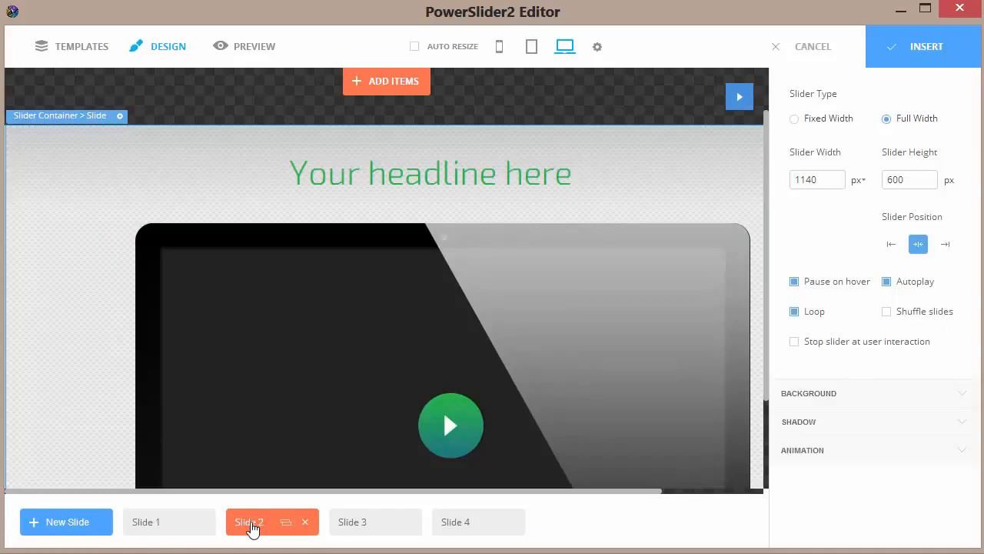
{"action": "left_click", "coordinate": [365, 526]}
{"action": "left_click", "coordinate": [458, 526]}
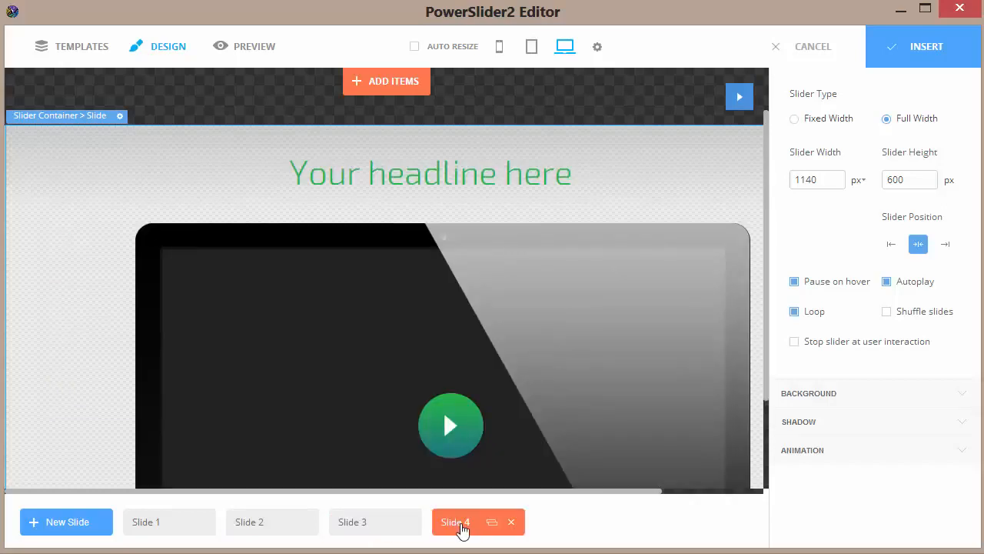
{"action": "left_click", "coordinate": [508, 528]}
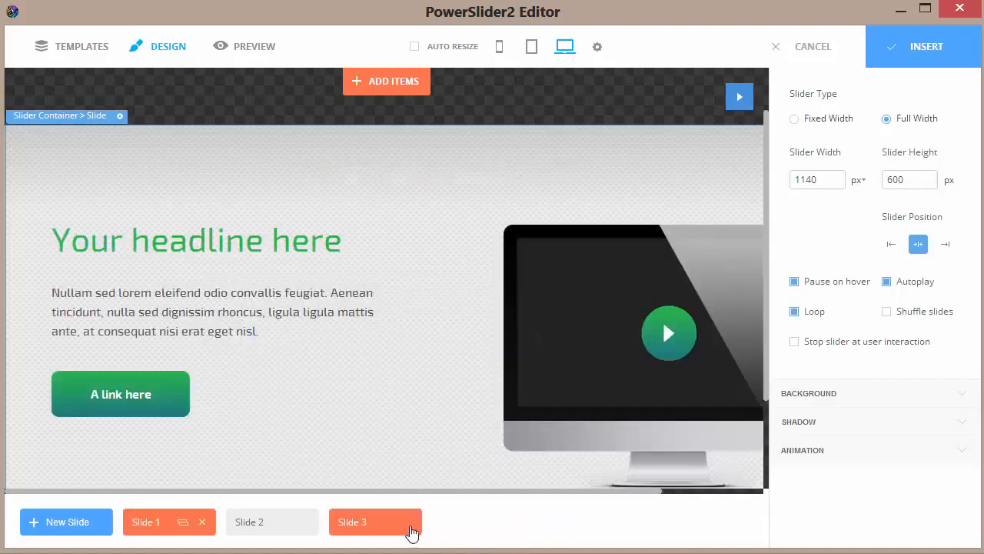
{"action": "left_click", "coordinate": [380, 527]}
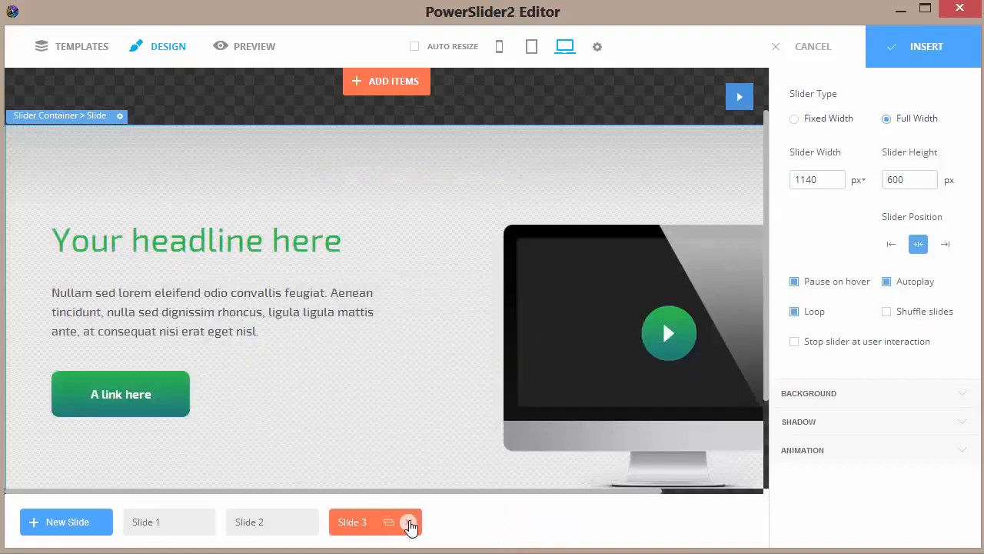
{"action": "left_click", "coordinate": [408, 522]}
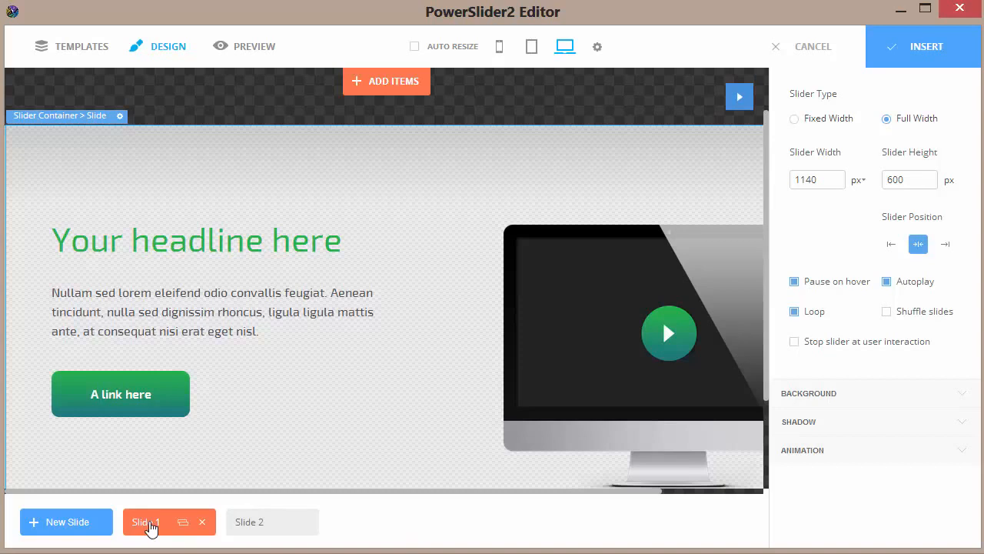
Replace the headline text on Slide 1 with "Welcome...".
{"action": "left_click", "coordinate": [184, 249]}
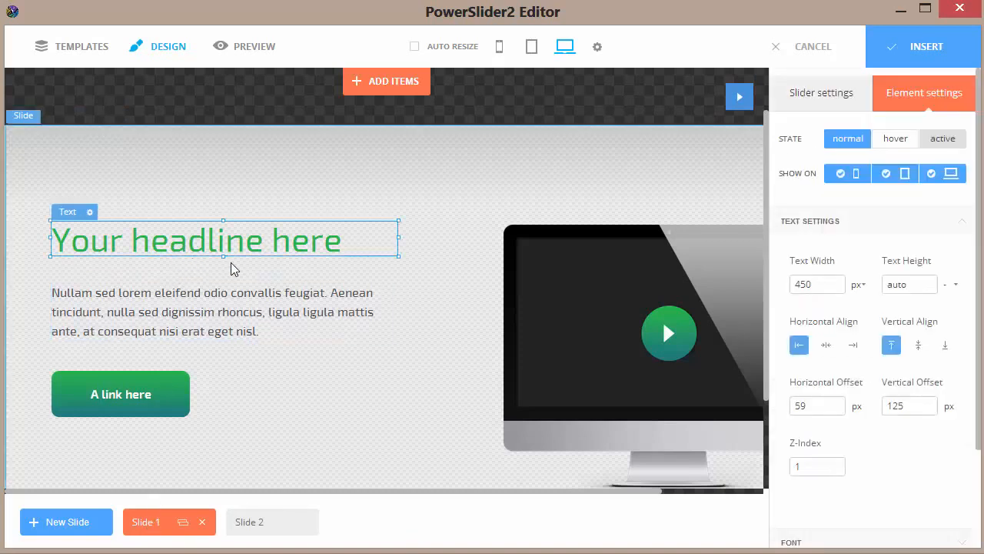
{"action": "double_click", "coordinate": [332, 248]}
{"action": "left_click_drag", "start_coordinate": [341, 246], "coordinate": [53, 237]}
{"action": "type", "text": "W"}
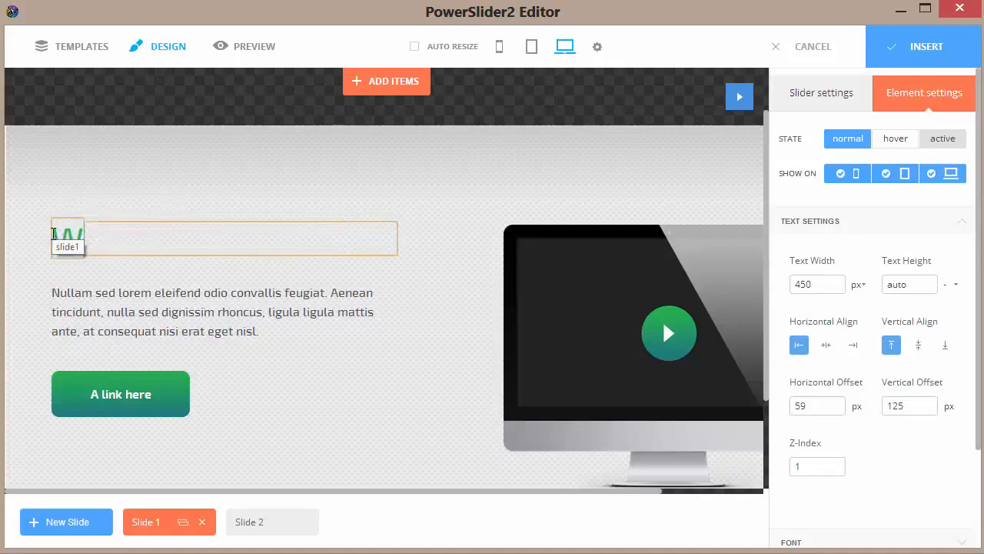
{"action": "type", "text": "elcome"}
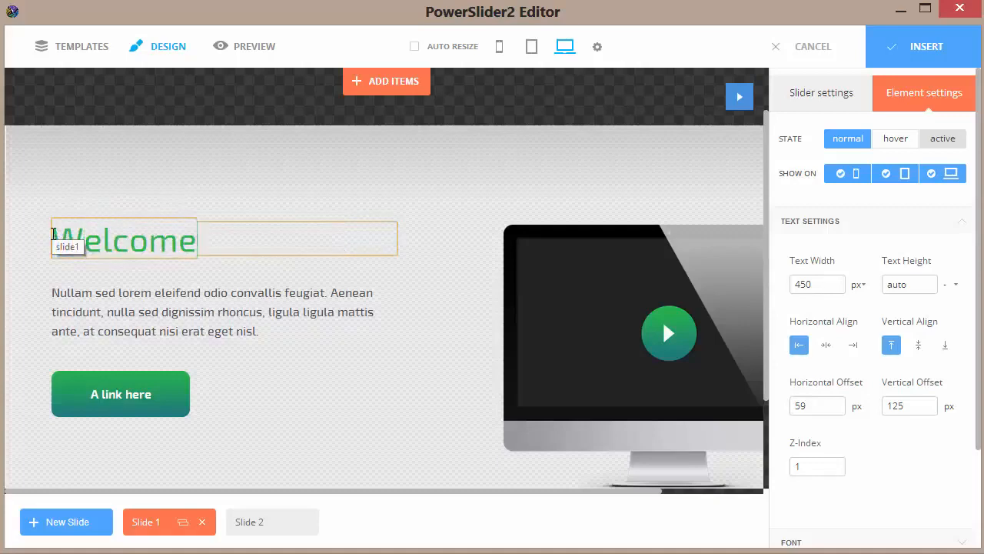
{"action": "type", "text": "..."}
{"action": "left_click", "coordinate": [87, 289]}
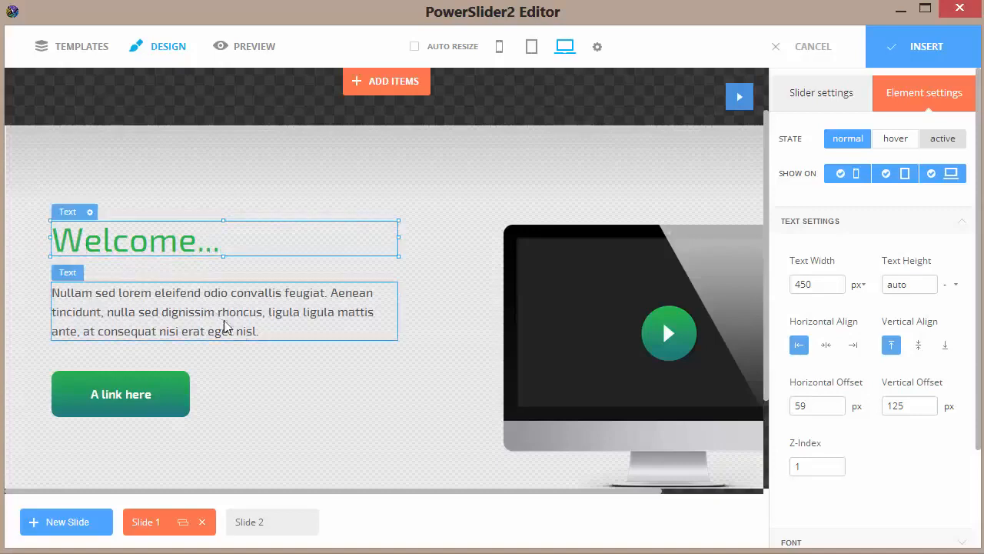
Replace the paragraph text below the Slide 1 headline with "More data here...".
{"action": "left_click", "coordinate": [266, 339]}
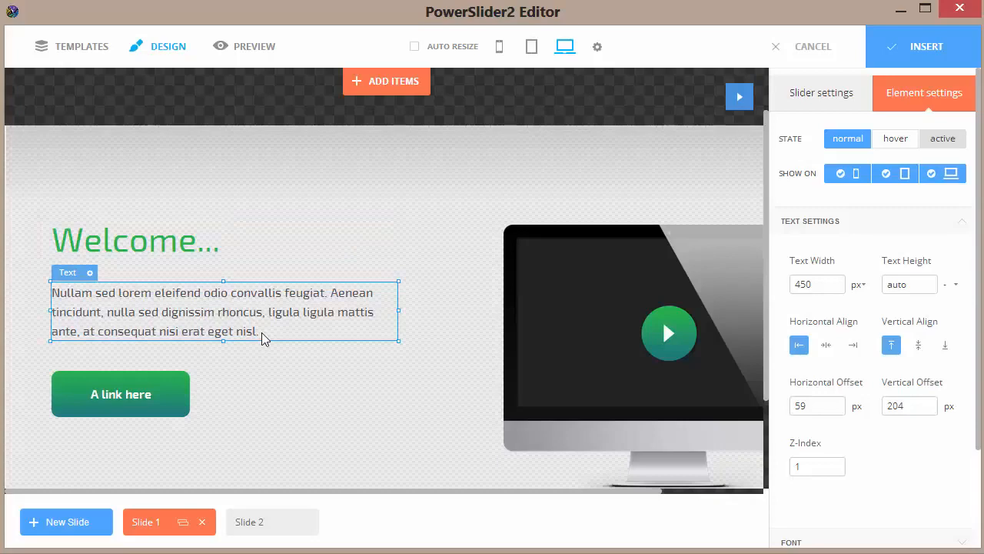
{"action": "left_click", "coordinate": [262, 335]}
{"action": "left_click_drag", "start_coordinate": [260, 334], "coordinate": [51, 293]}
{"action": "type", "text": "M"}
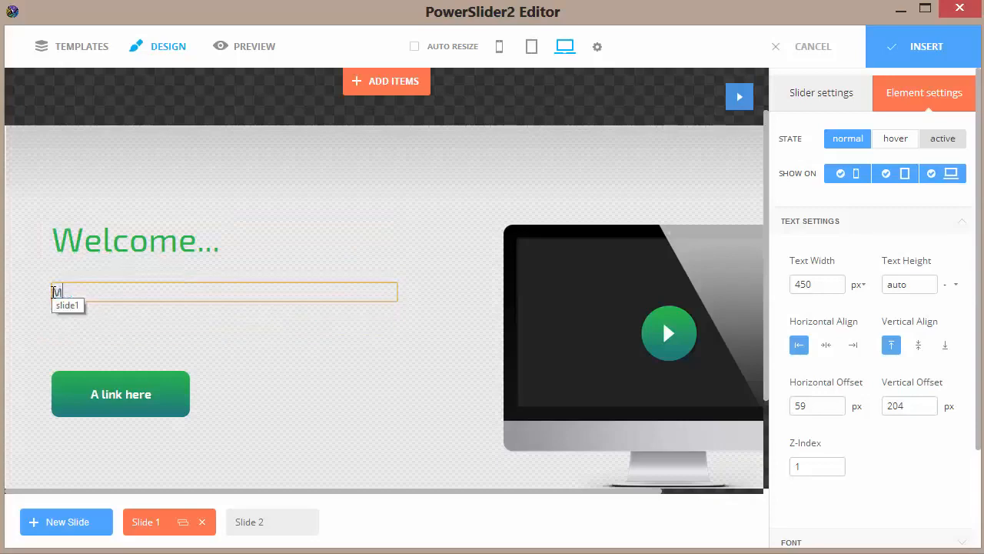
{"action": "type", "text": "ore data here..."}
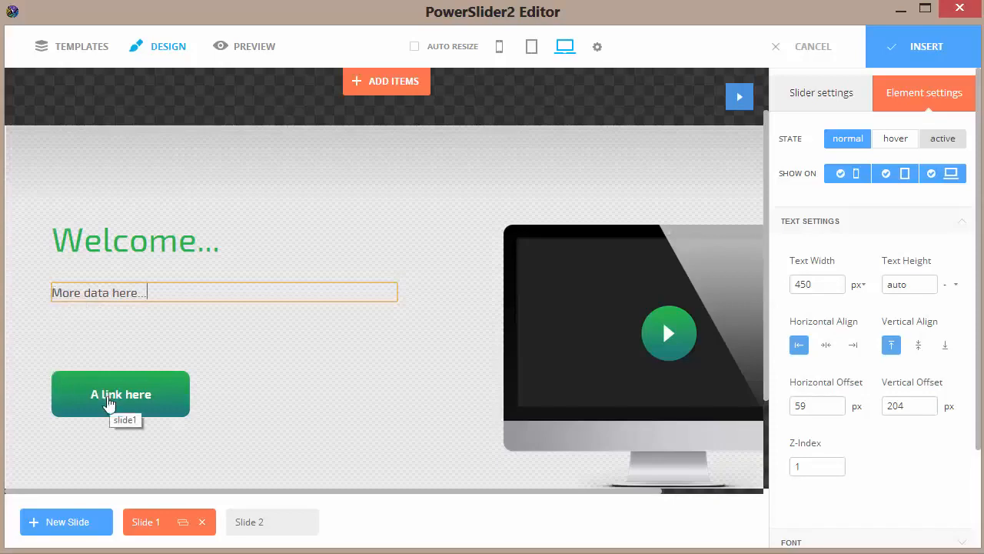
Delete the "A link here" button from Slide 1.
{"action": "scroll", "coordinate": [72, 397], "scroll_direction": "down", "scroll_amount": 1}
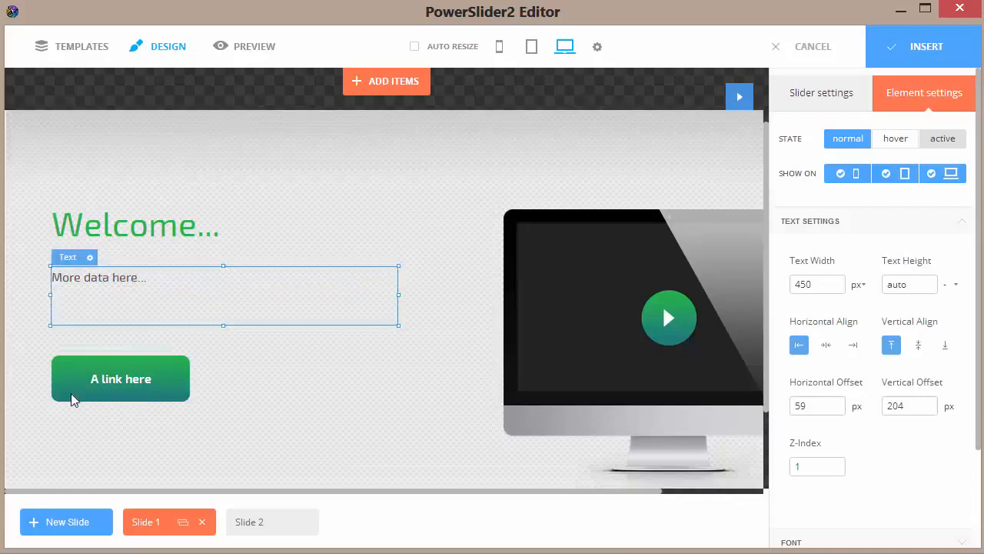
{"action": "left_click", "coordinate": [73, 385]}
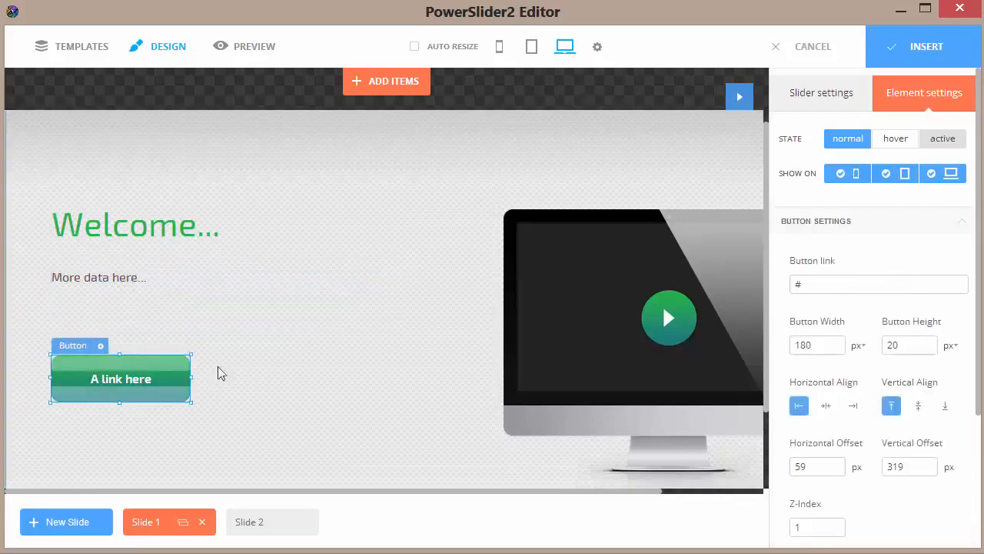
{"action": "left_click", "coordinate": [100, 346]}
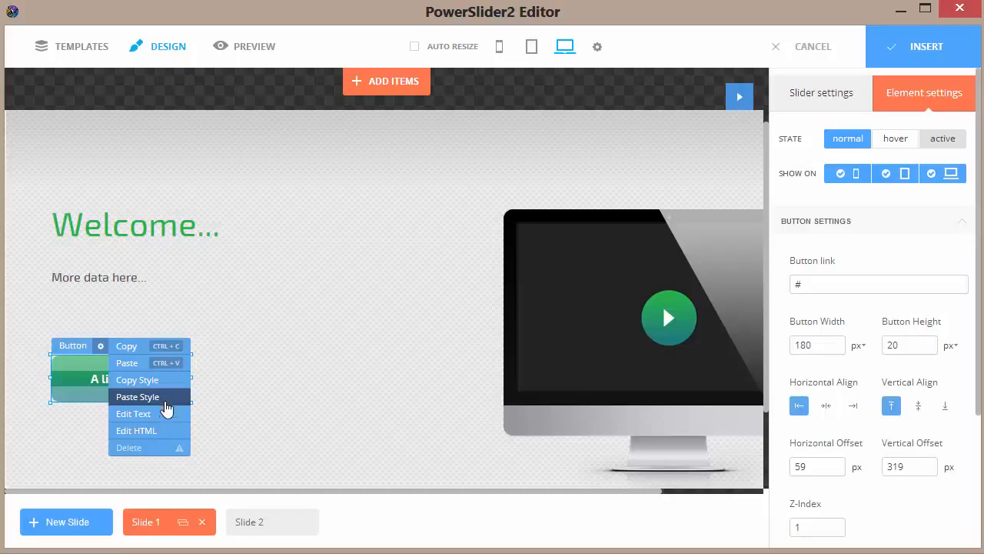
{"action": "left_click", "coordinate": [154, 448]}
Play the Slide 1 animation in the design view and stop it.
{"action": "left_click", "coordinate": [579, 397]}
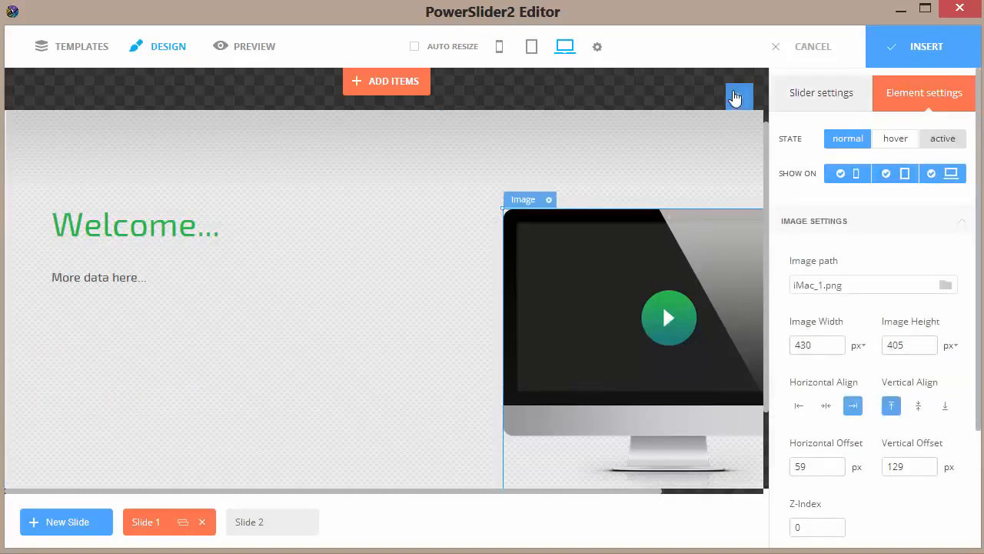
{"action": "left_click", "coordinate": [737, 98]}
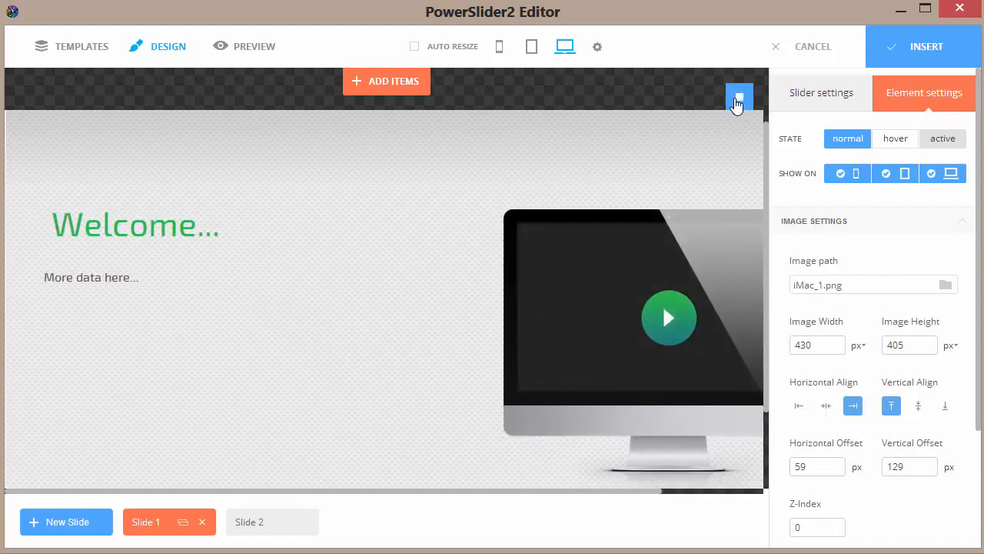
{"action": "left_click", "coordinate": [736, 98]}
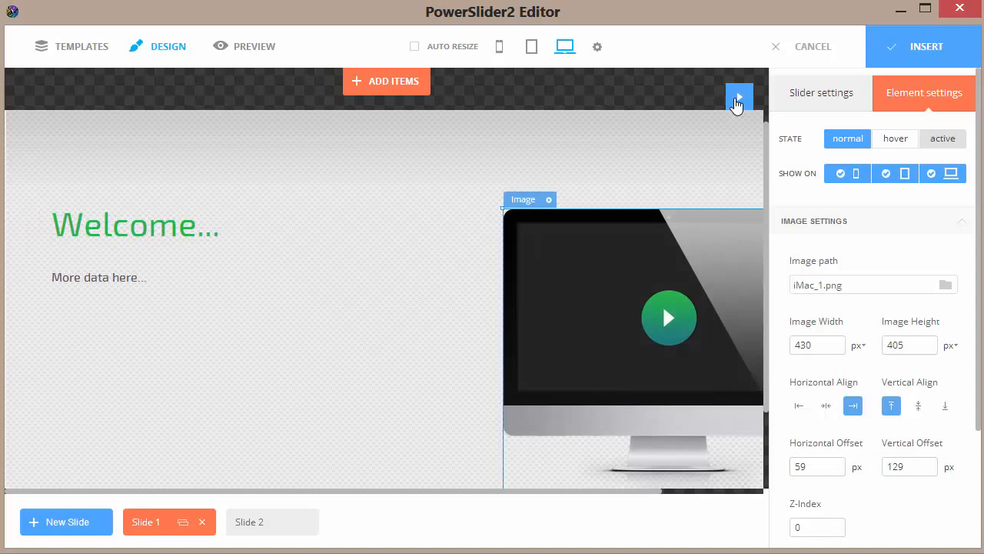
Replace the computer image on Slide 1 with fern.jpg and move it to about 179 px horizontal and 162 px vertical offset.
{"action": "double_click", "coordinate": [576, 283]}
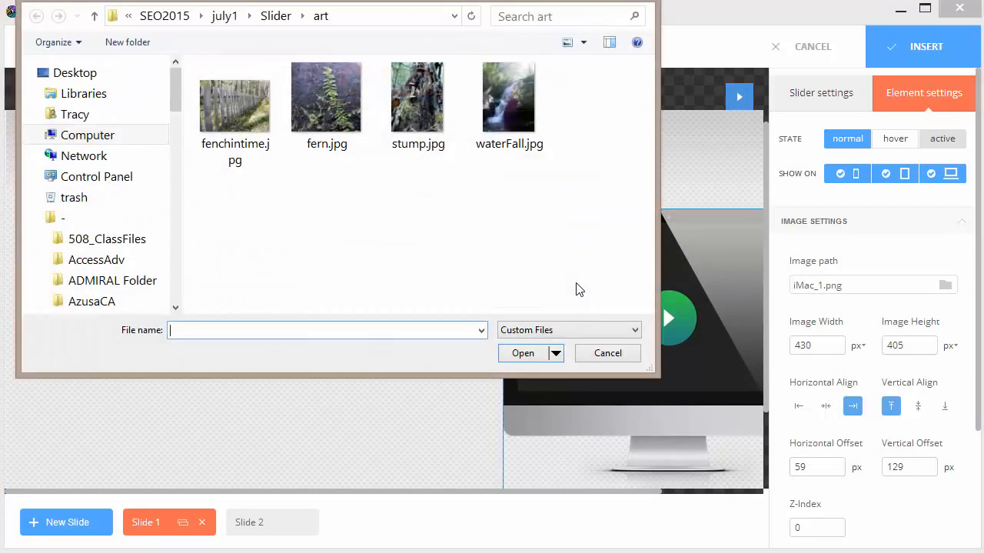
{"action": "left_click", "coordinate": [344, 155]}
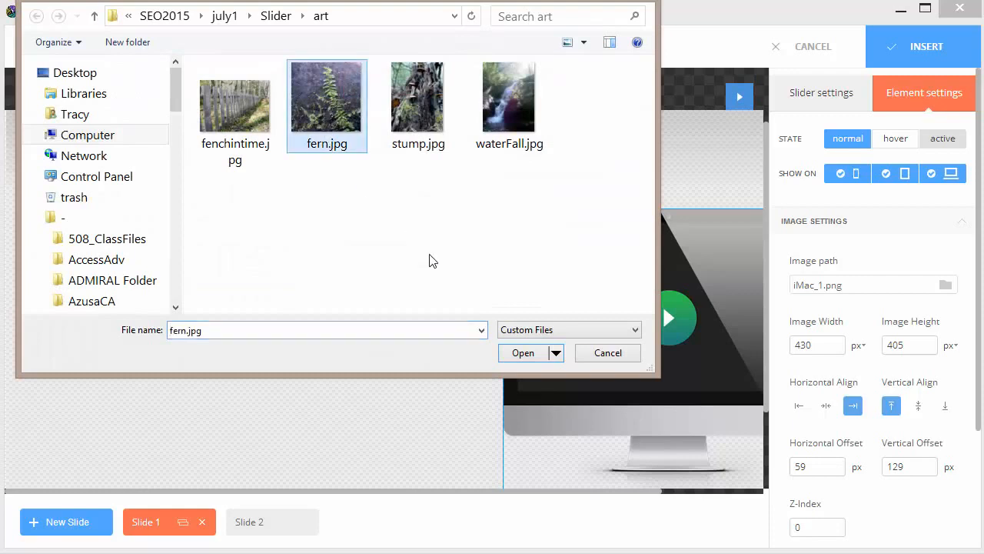
{"action": "left_click", "coordinate": [529, 355]}
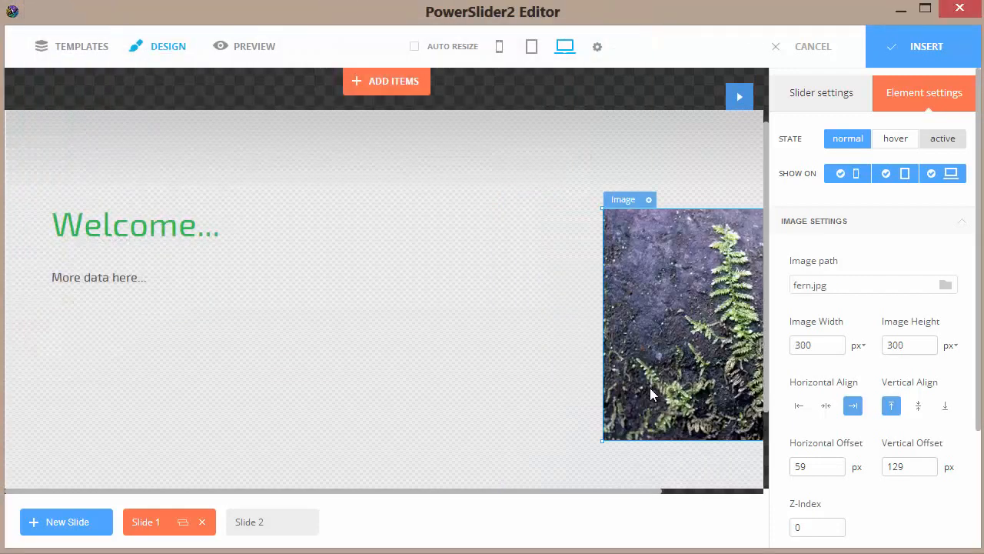
{"action": "left_click_drag", "start_coordinate": [685, 361], "coordinate": [592, 387]}
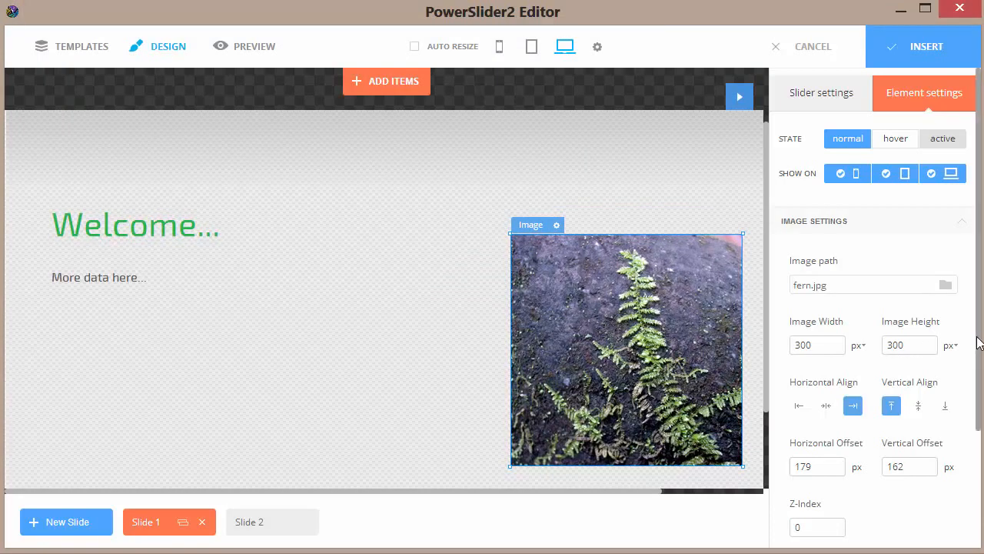
Align the fern image on Slide 1 right and top, with about 166 px horizontal and 171 px vertical offset.
{"action": "left_click_drag", "start_coordinate": [979, 336], "coordinate": [971, 318]}
{"action": "left_click_drag", "start_coordinate": [981, 209], "coordinate": [967, 306]}
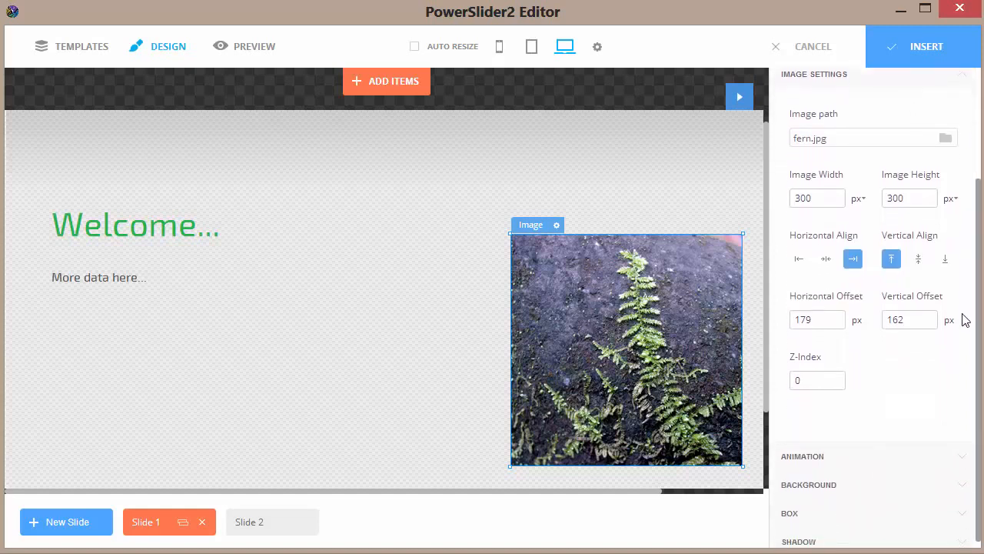
{"action": "left_click", "coordinate": [854, 262]}
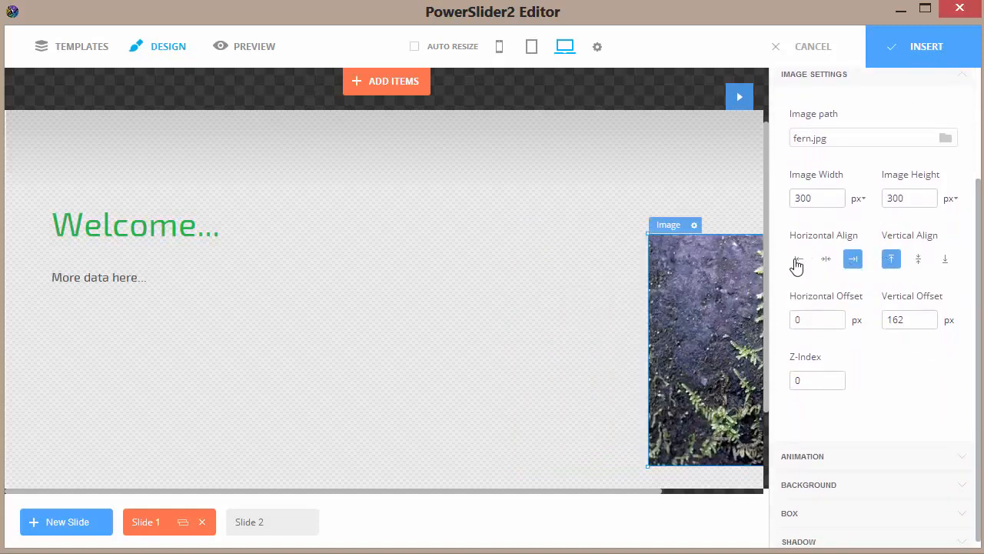
{"action": "left_click", "coordinate": [797, 261]}
{"action": "left_click", "coordinate": [827, 263]}
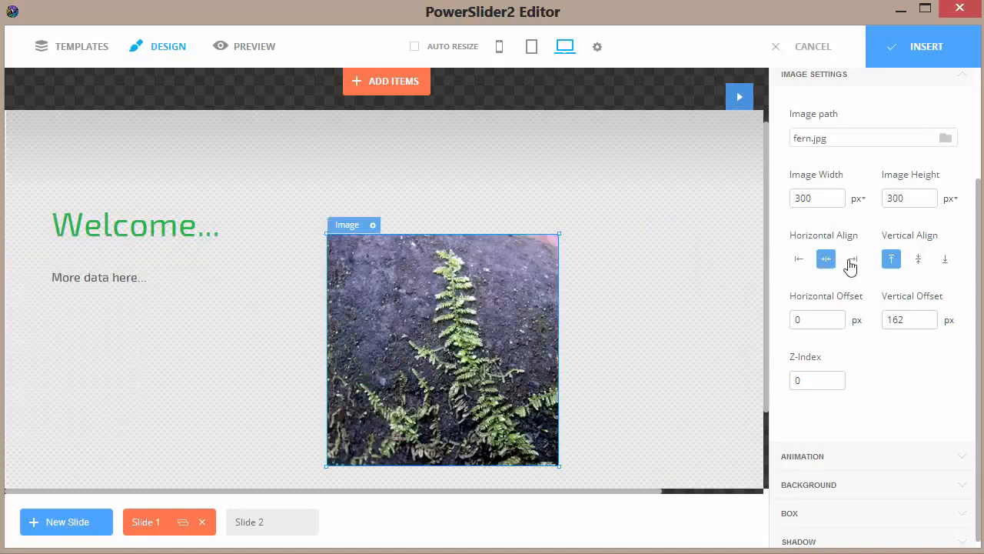
{"action": "left_click", "coordinate": [852, 261]}
{"action": "left_click", "coordinate": [888, 260]}
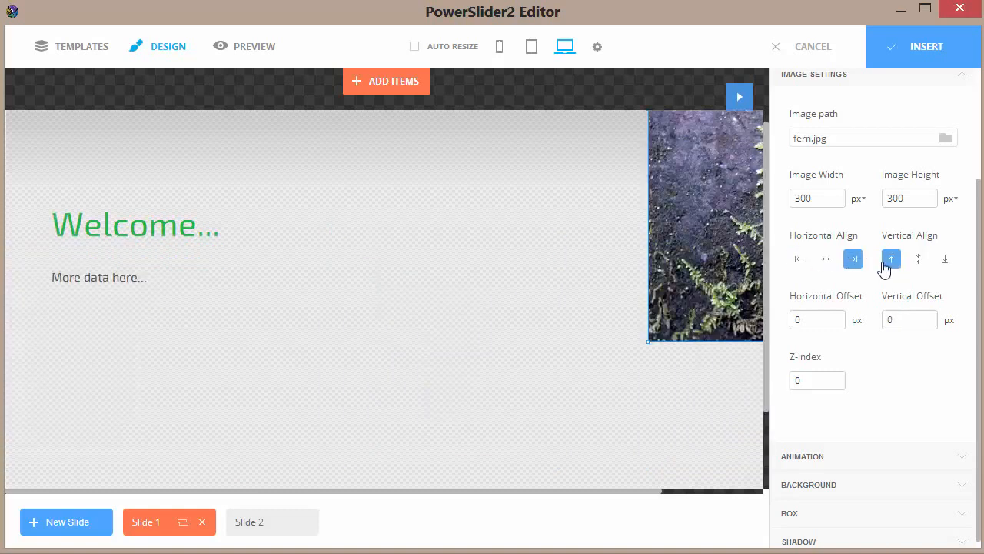
{"action": "left_click_drag", "start_coordinate": [717, 244], "coordinate": [590, 373]}
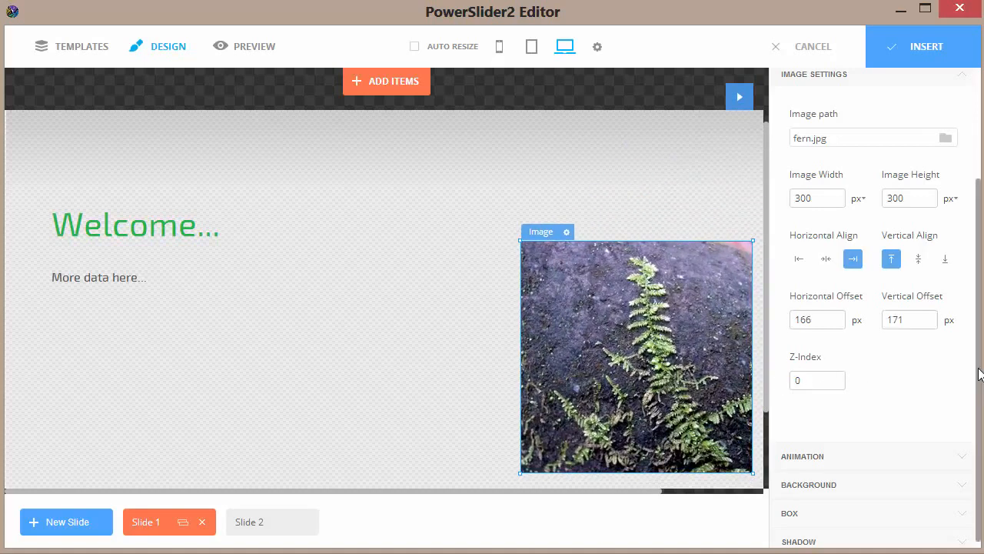
Set the fern image's "Show" animation effect to Slide from Left and play the slide's animation.
{"action": "scroll", "coordinate": [978, 374], "scroll_direction": "down", "scroll_amount": 1}
{"action": "left_click", "coordinate": [964, 453]}
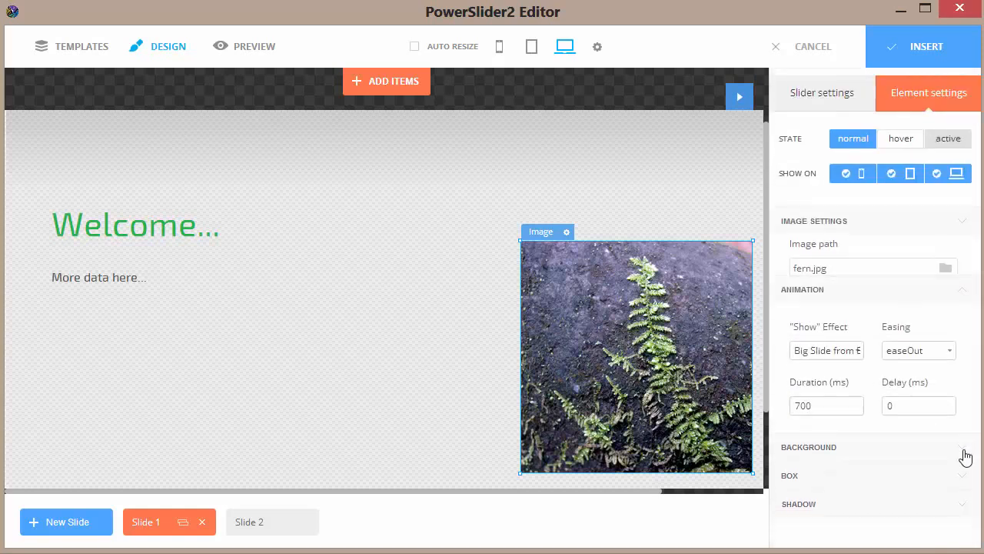
{"action": "left_click", "coordinate": [838, 321]}
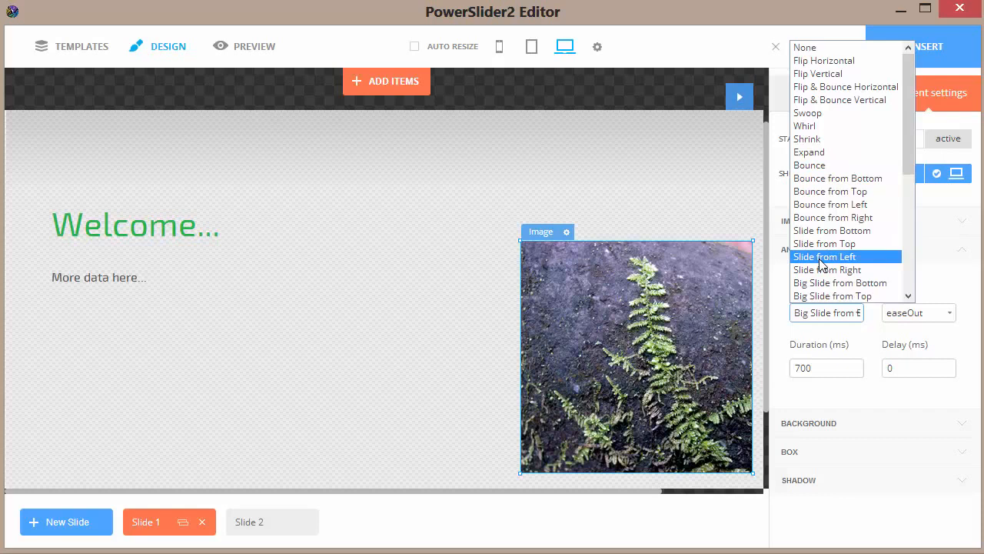
{"action": "left_click", "coordinate": [821, 260]}
{"action": "left_click", "coordinate": [737, 97]}
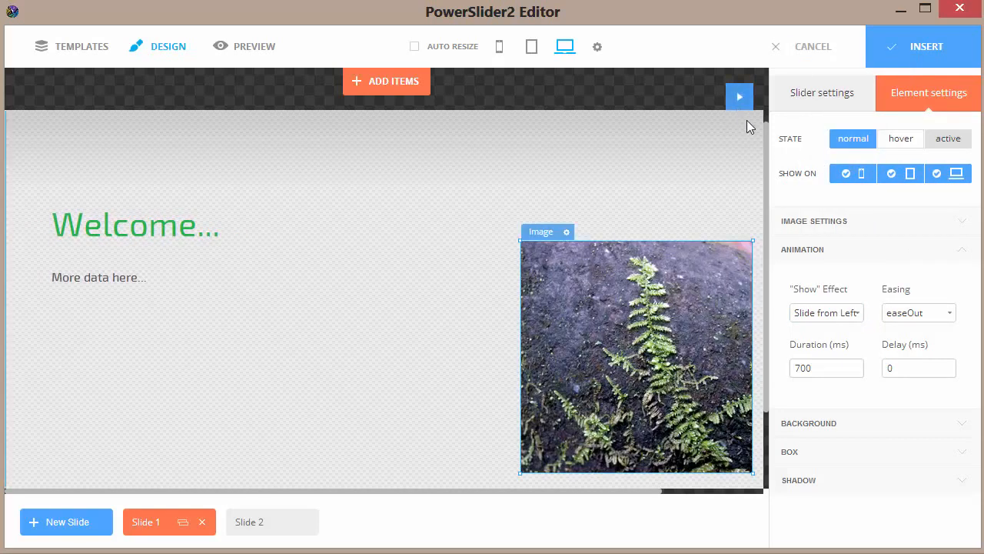
Give the fern image solid black borders with a width of 5 on its top and left sides.
{"action": "left_click", "coordinate": [872, 422]}
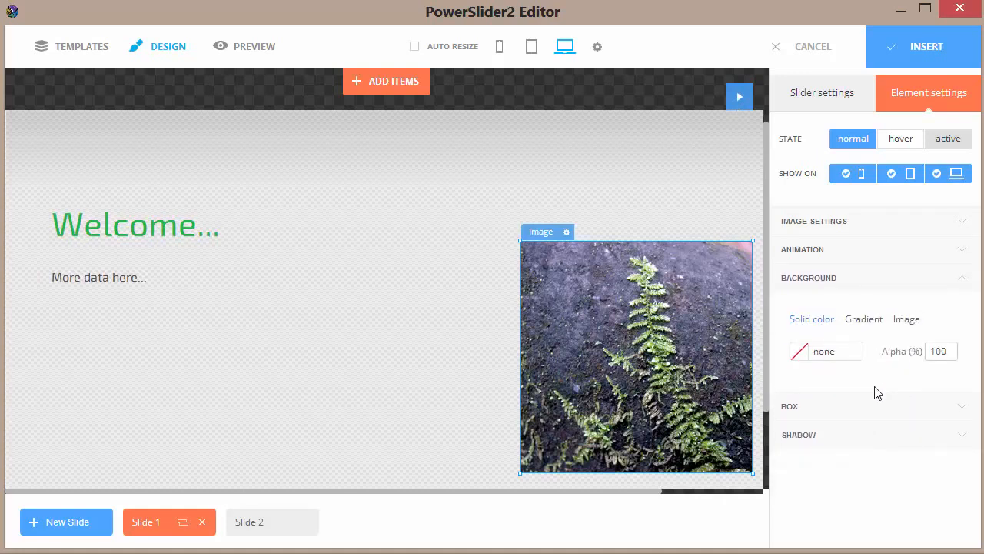
{"action": "left_click", "coordinate": [864, 408]}
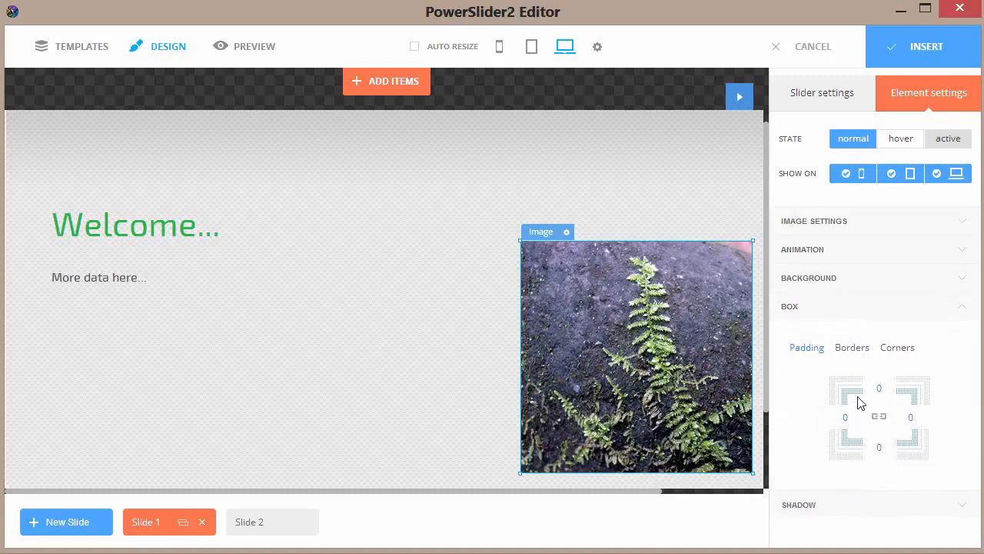
{"action": "left_click", "coordinate": [859, 355]}
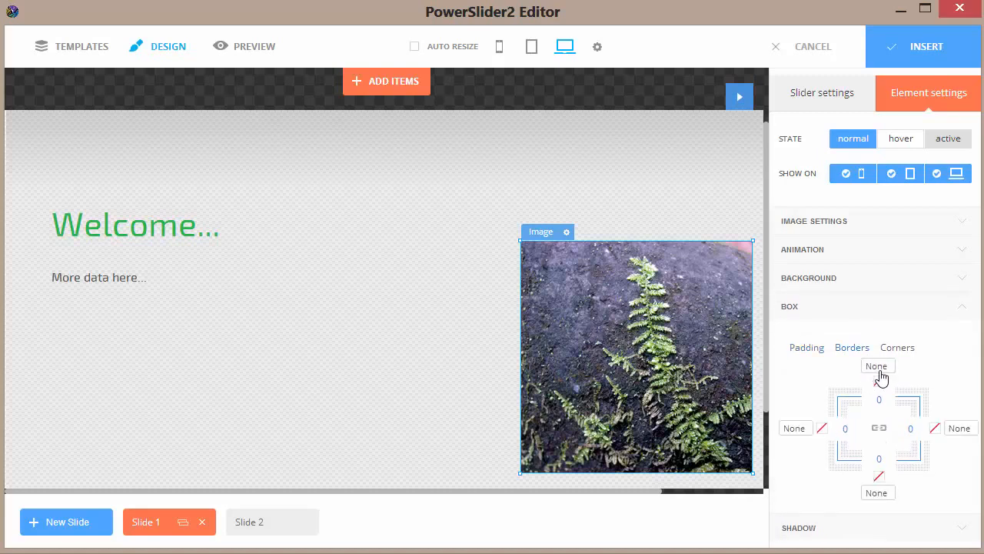
{"action": "left_click", "coordinate": [877, 367]}
{"action": "left_click", "coordinate": [875, 415]}
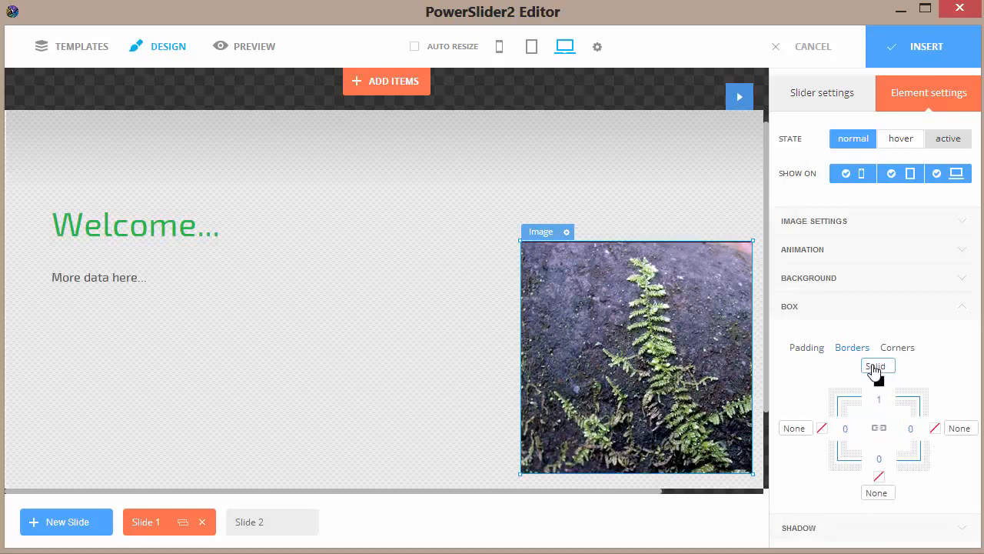
{"action": "double_click", "coordinate": [879, 401]}
{"action": "type", "text": "5"}
{"action": "left_click", "coordinate": [846, 431]}
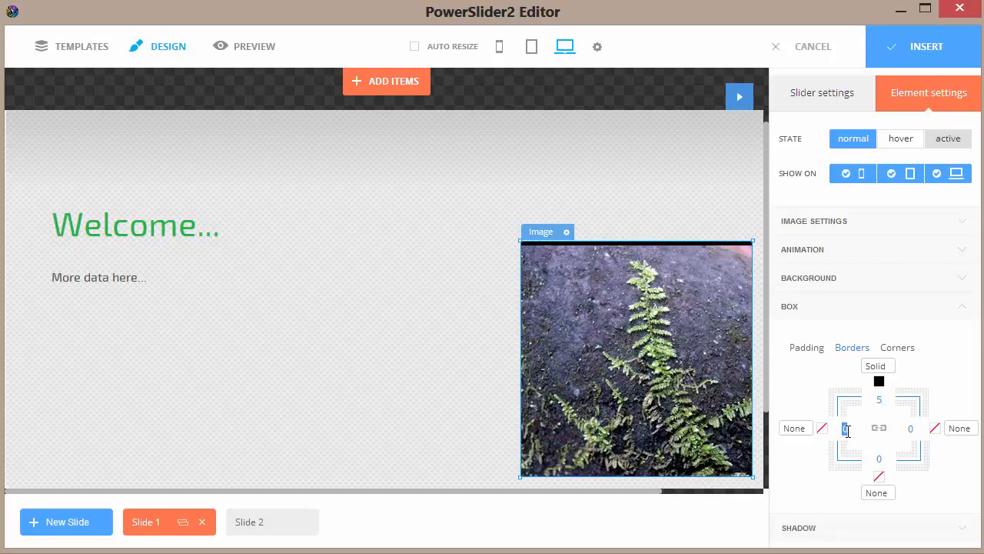
{"action": "type", "text": "5"}
{"action": "left_click", "coordinate": [796, 428]}
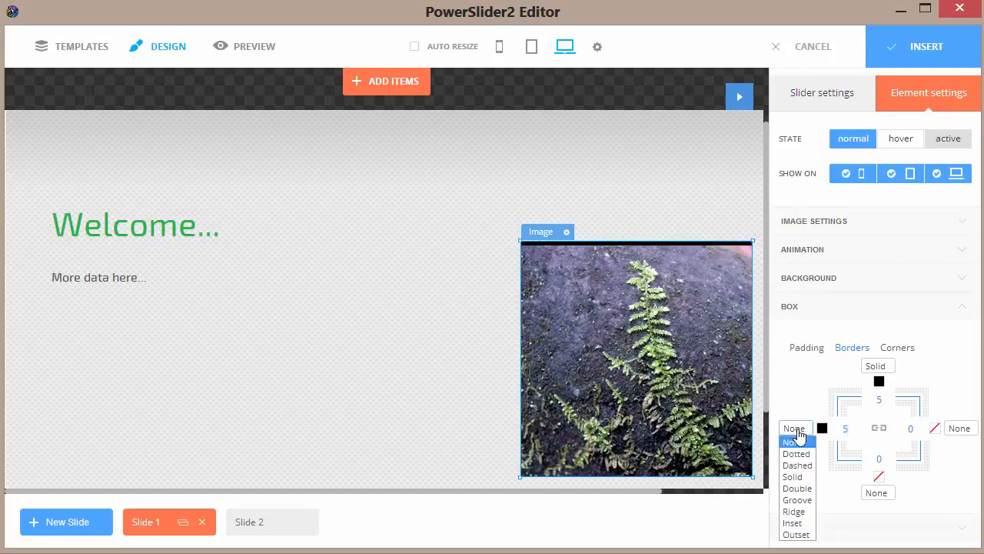
{"action": "left_click", "coordinate": [795, 476]}
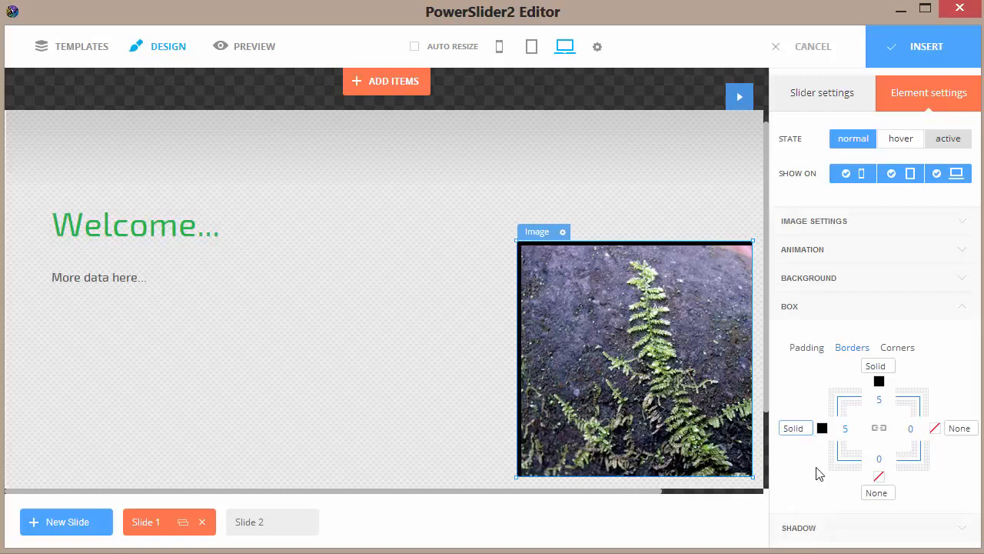
Round the fern image's top-left and bottom-right corners with a value of 30, with the top-right corner set to 0.
{"action": "left_click", "coordinate": [900, 347]}
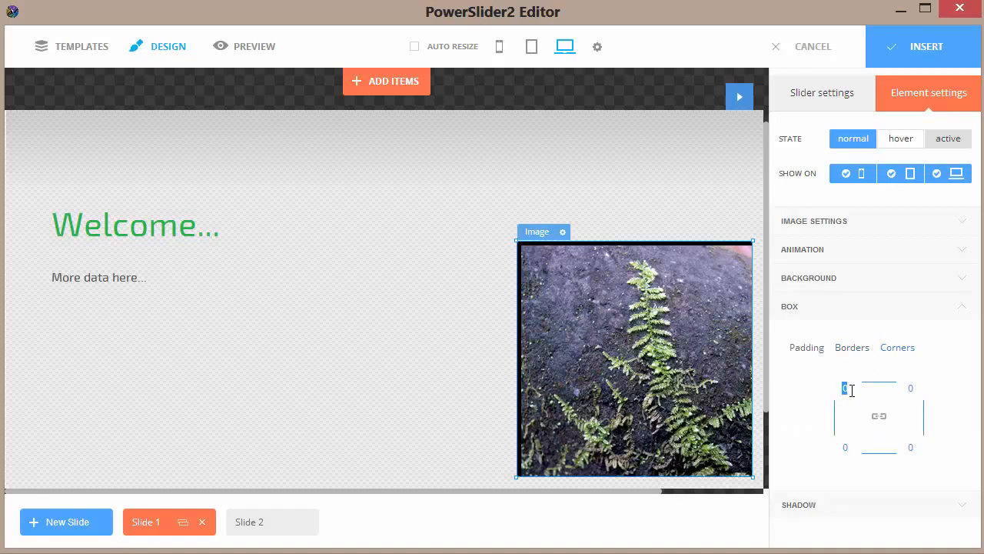
{"action": "left_click", "coordinate": [910, 388]}
{"action": "type", "text": "30"}
{"action": "left_click", "coordinate": [921, 451]}
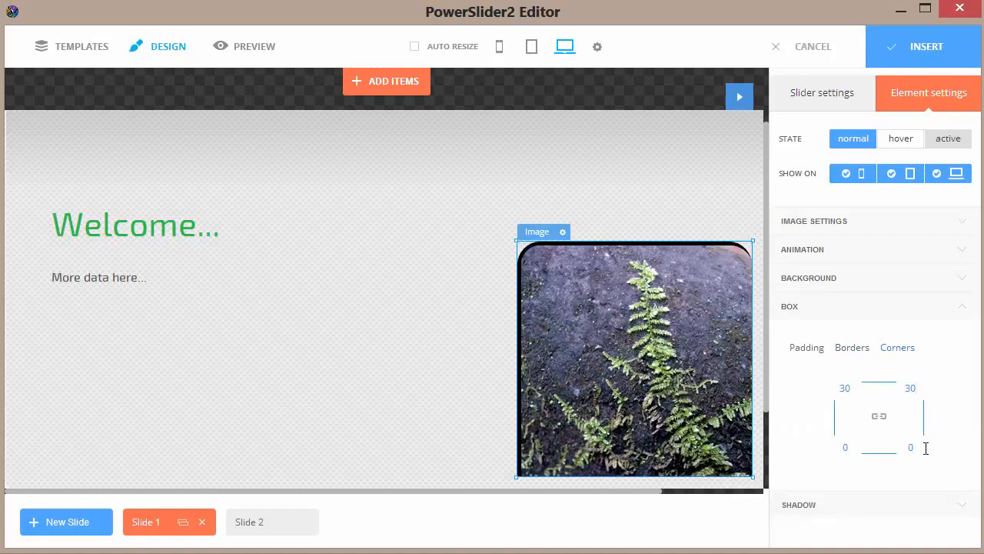
{"action": "left_click", "coordinate": [910, 388]}
{"action": "type", "text": "0"}
{"action": "left_click", "coordinate": [914, 449]}
{"action": "type", "text": "30"}
{"action": "left_click", "coordinate": [846, 450]}
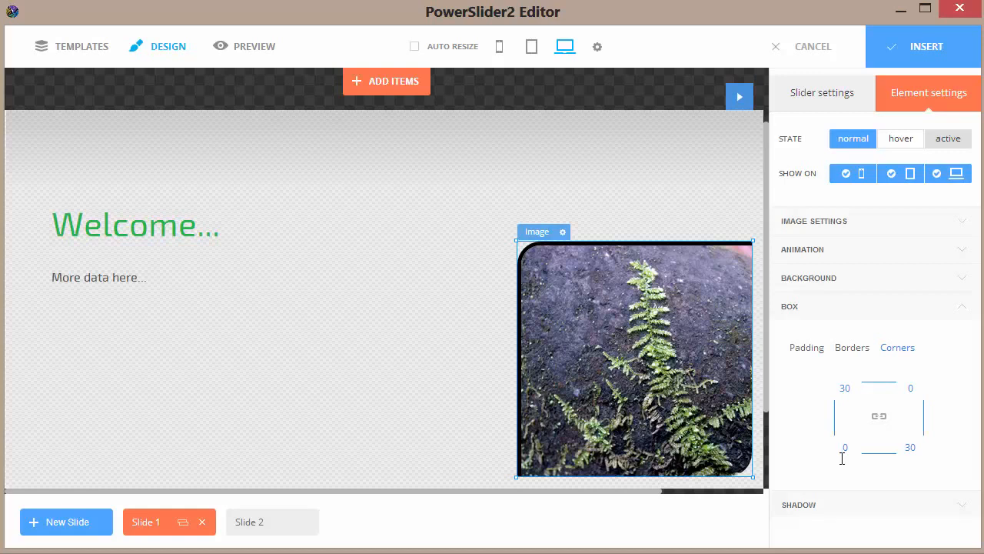
Replace the headline text on Slide 2 with "Product Info...".
{"action": "left_click", "coordinate": [251, 526]}
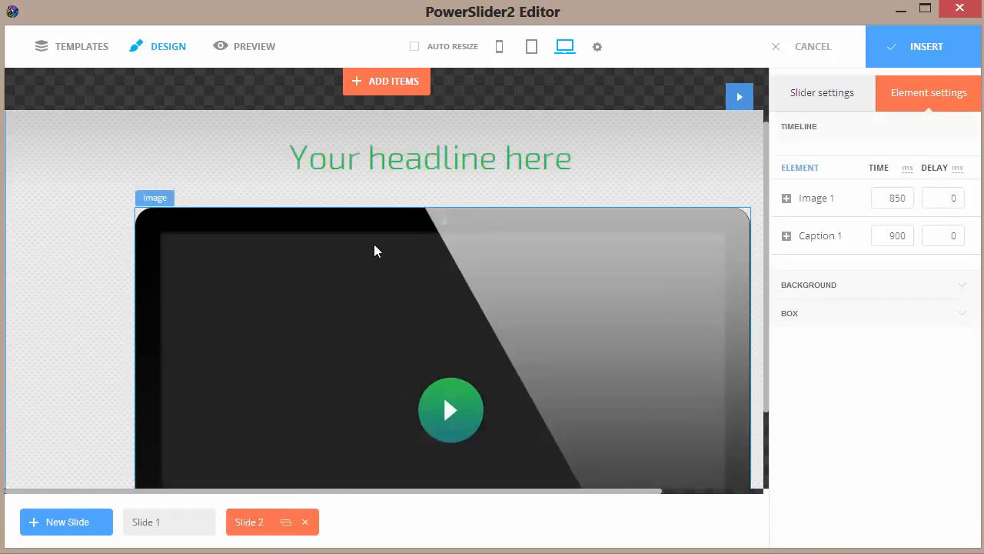
{"action": "left_click", "coordinate": [410, 172]}
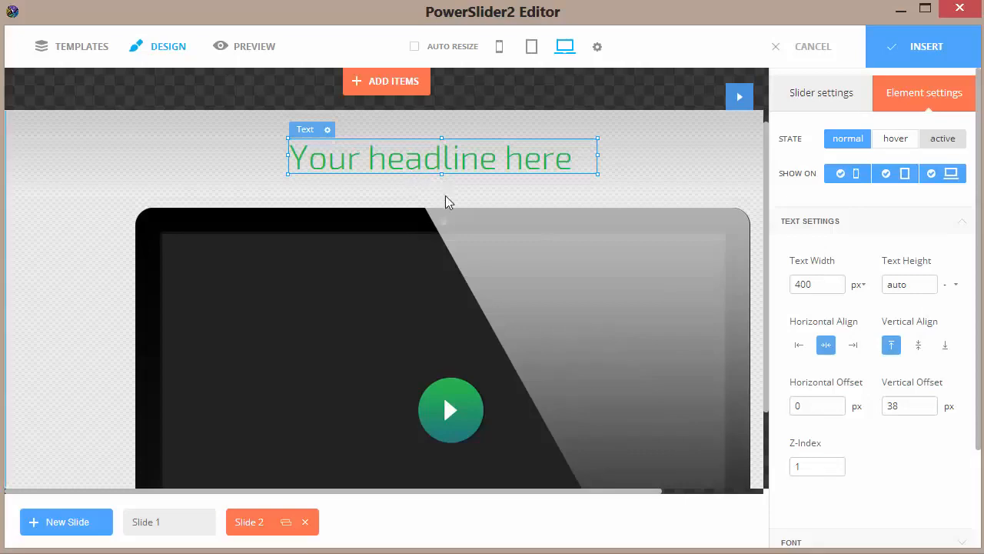
{"action": "double_click", "coordinate": [553, 161]}
{"action": "left_click_drag", "start_coordinate": [583, 163], "coordinate": [297, 164]}
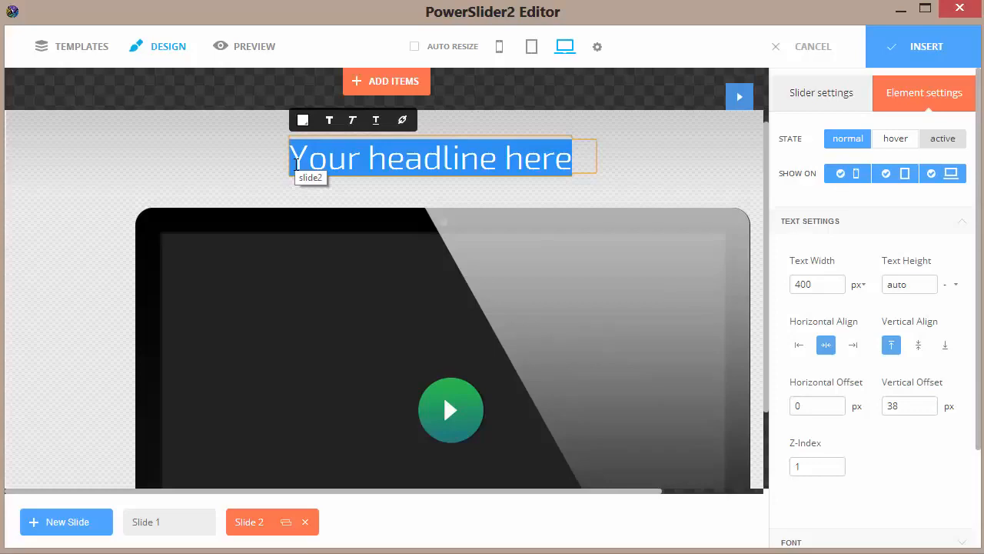
{"action": "type", "text": "Pro"}
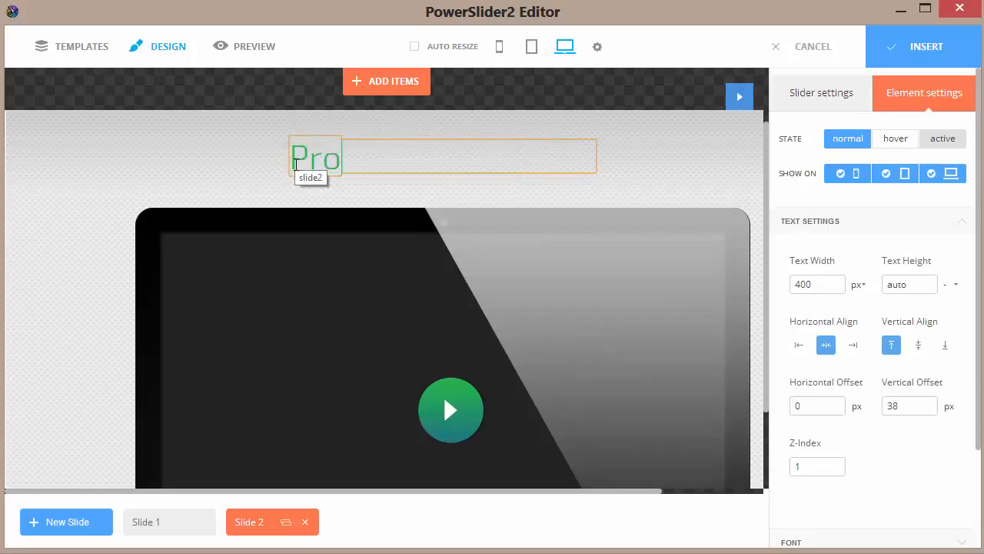
{"action": "type", "text": "duct In"}
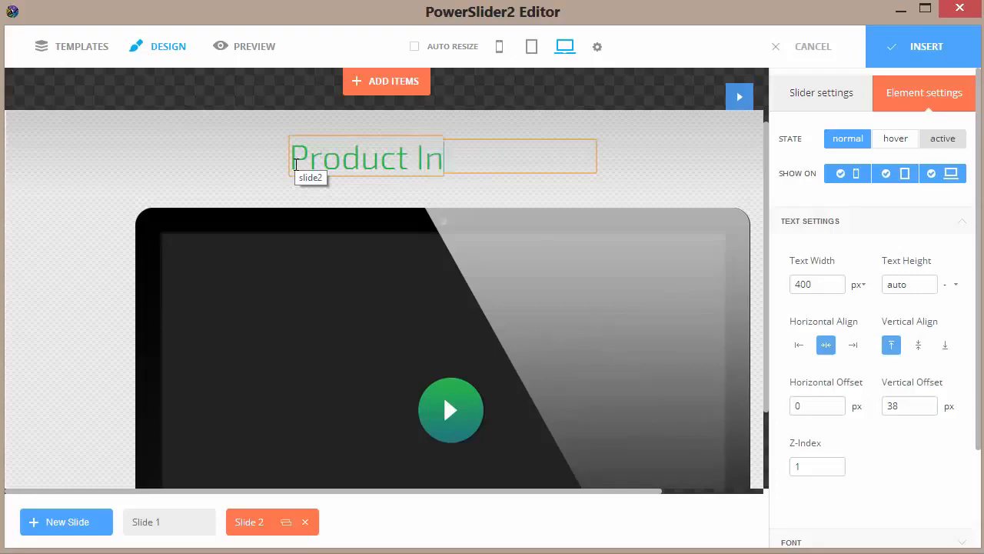
{"action": "type", "text": "fo..."}
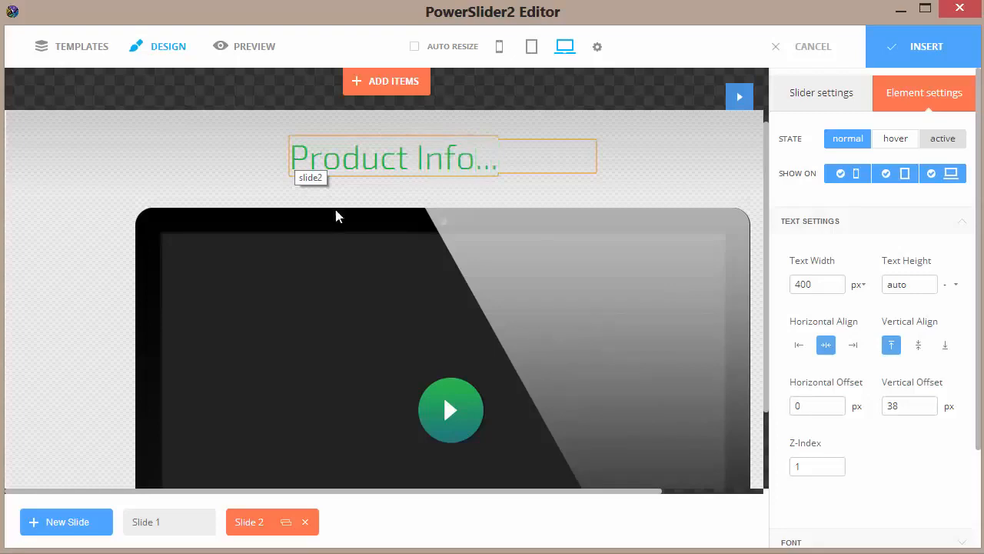
{"action": "left_click", "coordinate": [347, 236]}
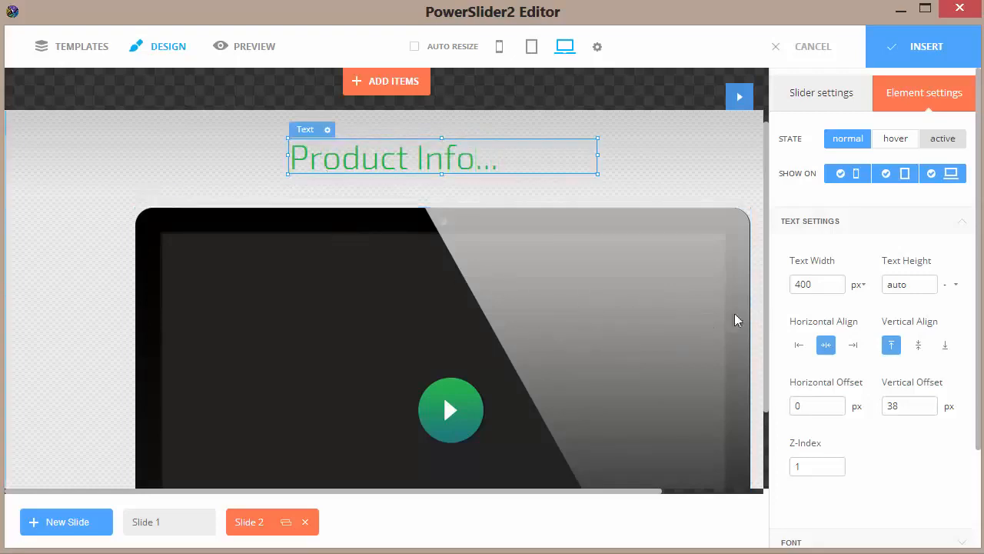
Replace the computer image on Slide 2 with waterFall.jpg and move it to the slide's left side, beside the headline.
{"action": "double_click", "coordinate": [587, 356]}
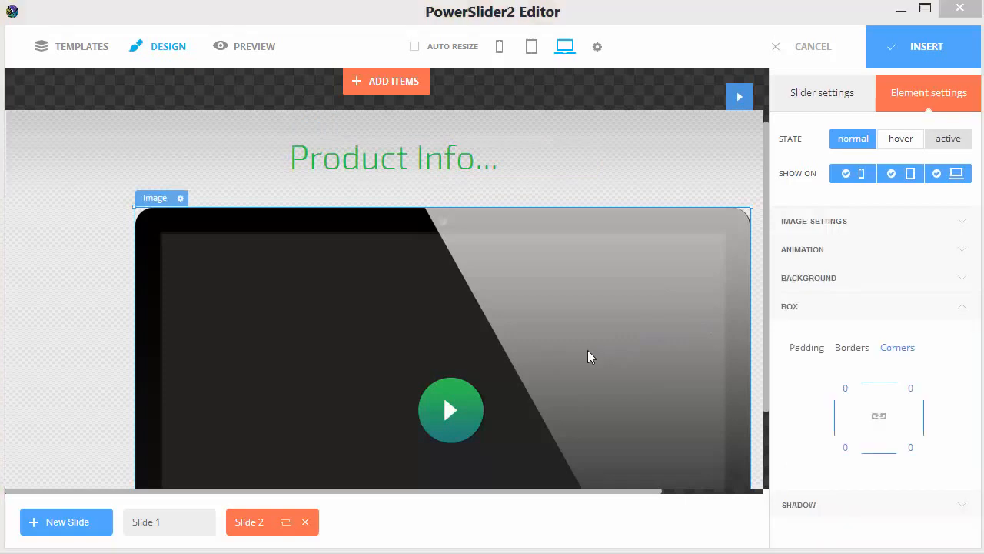
{"action": "left_click", "coordinate": [346, 119]}
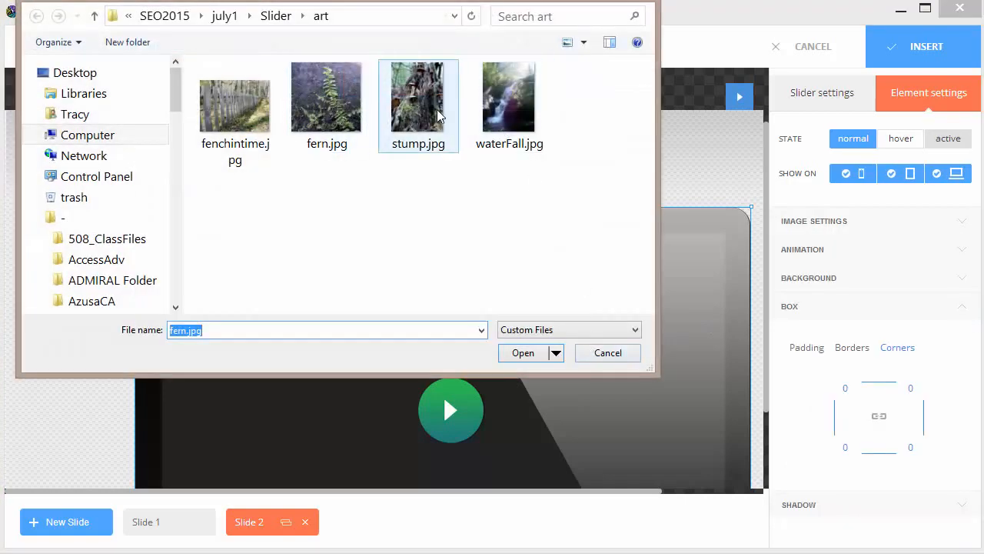
{"action": "left_click", "coordinate": [494, 117]}
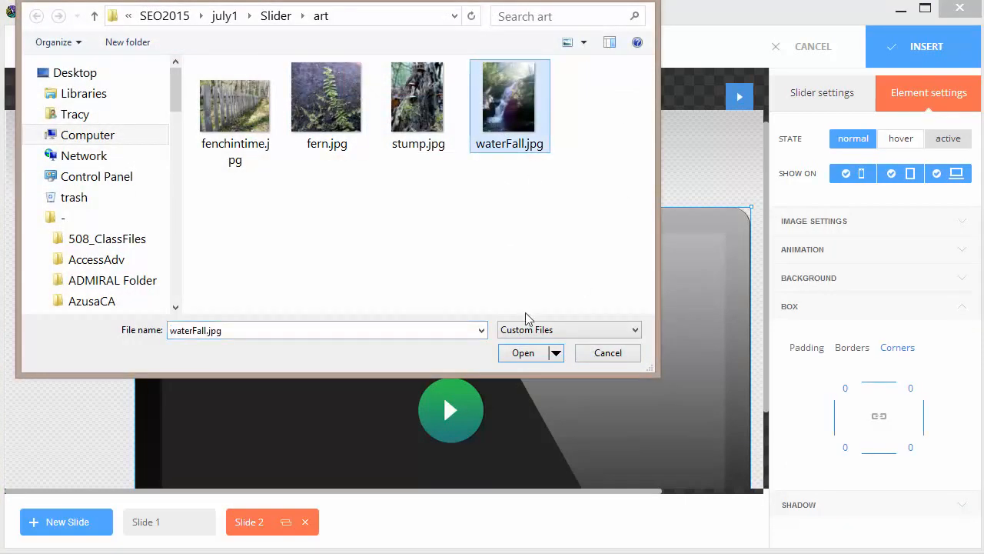
{"action": "left_click", "coordinate": [523, 352]}
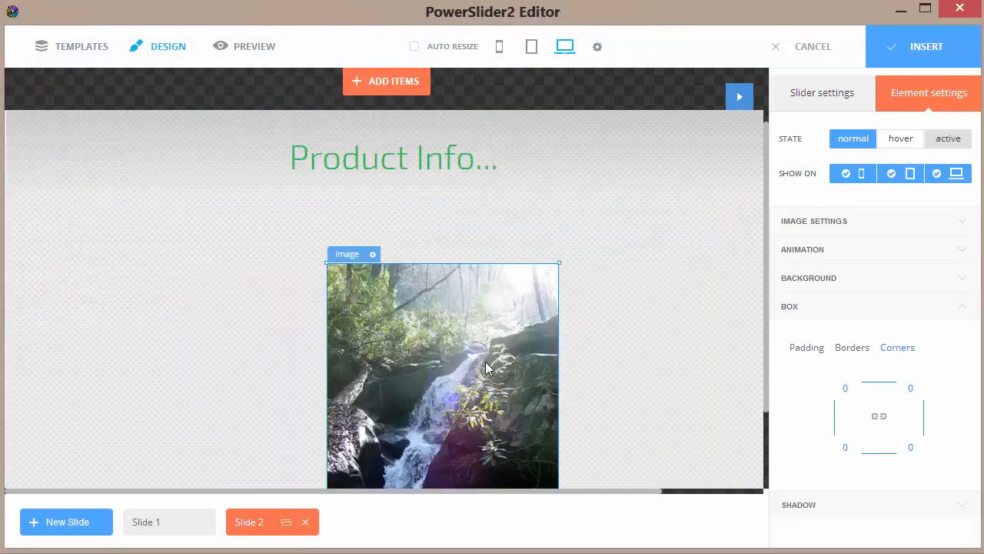
{"action": "left_click_drag", "start_coordinate": [418, 382], "coordinate": [133, 272]}
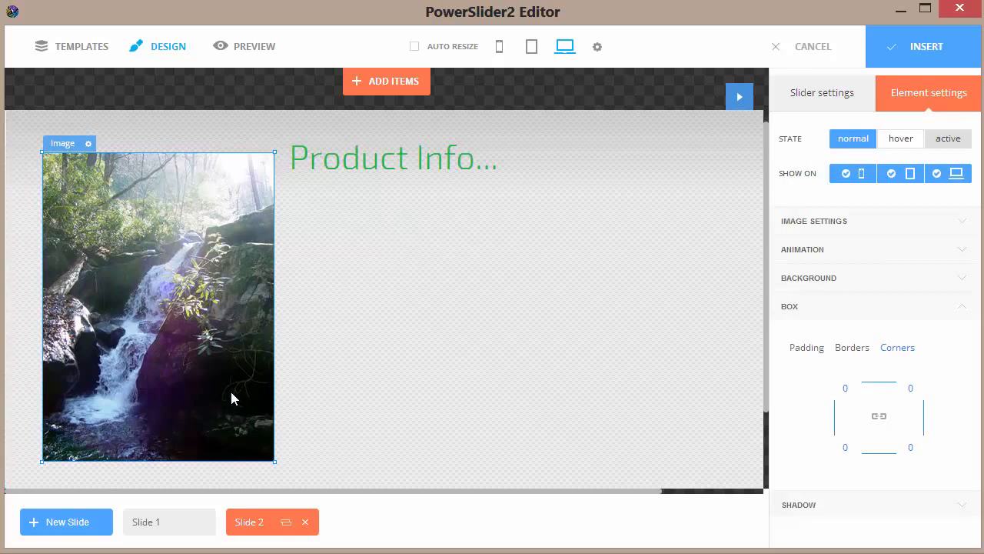
Add stump.jpg as a new image on Slide 2 and place it to the right of the waterfall, just below the headline.
{"action": "left_click", "coordinate": [391, 90]}
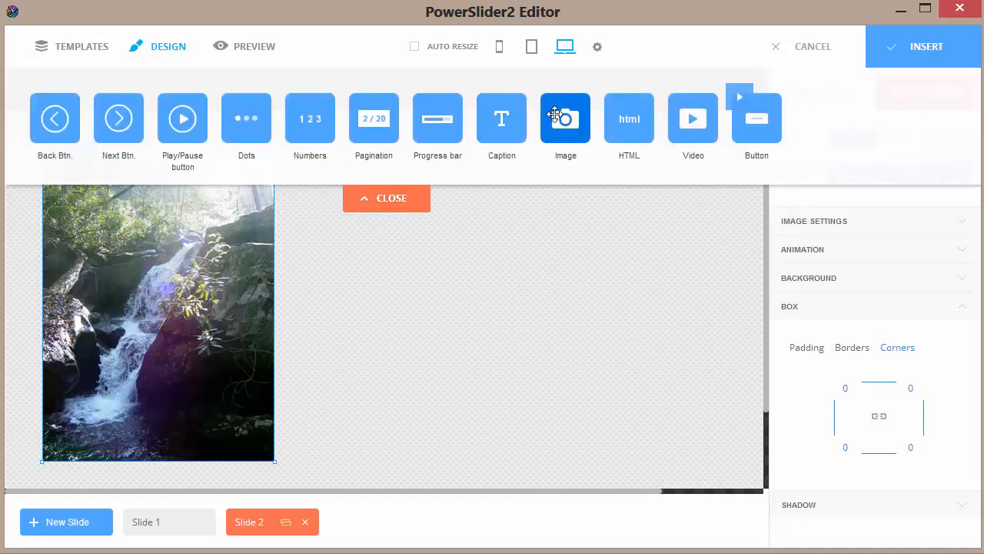
{"action": "left_click_drag", "start_coordinate": [555, 113], "coordinate": [465, 319]}
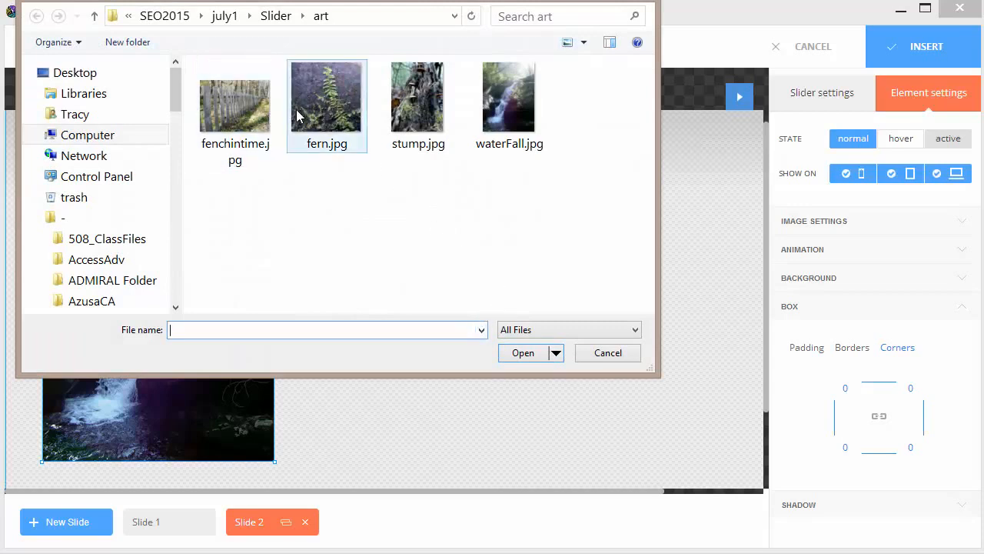
{"action": "left_click", "coordinate": [406, 116]}
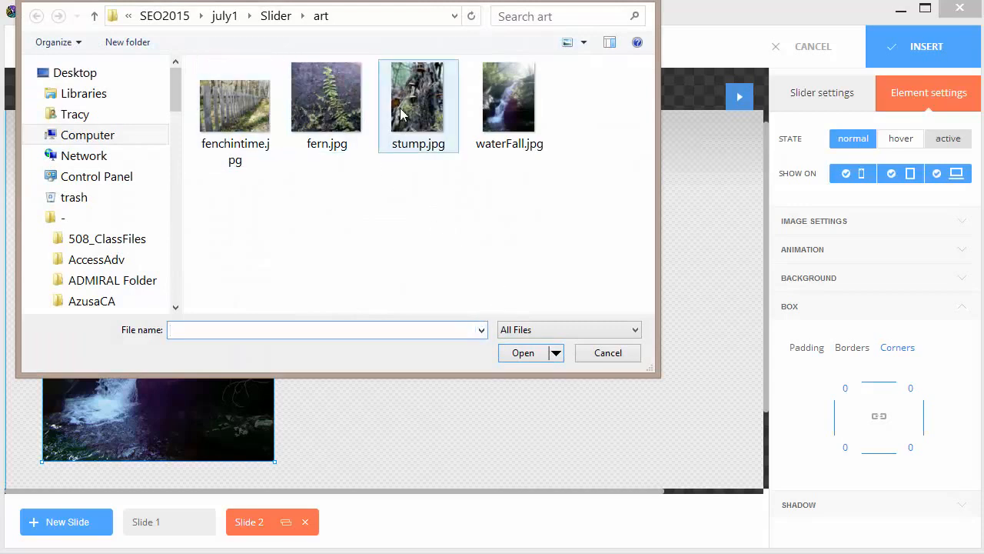
{"action": "left_click", "coordinate": [526, 355]}
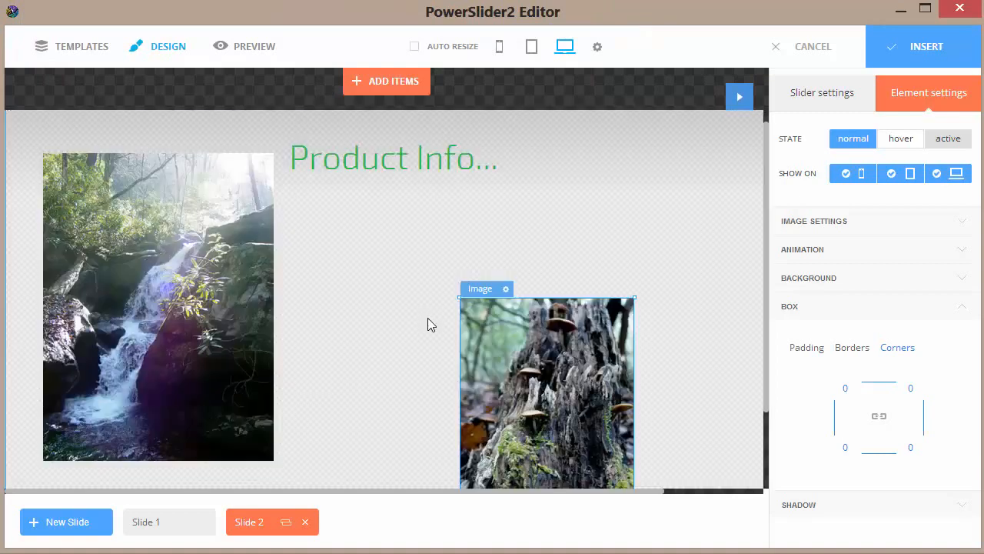
{"action": "left_click_drag", "start_coordinate": [498, 364], "coordinate": [365, 292]}
{"action": "mouse_move", "coordinate": [484, 289]}
{"action": "left_mouse_down"}
{"action": "mouse_move", "coordinate": [482, 279]}
{"action": "mouse_move", "coordinate": [455, 285]}
{"action": "mouse_move", "coordinate": [583, 284]}
{"action": "mouse_move", "coordinate": [499, 279]}
{"action": "left_mouse_up"}
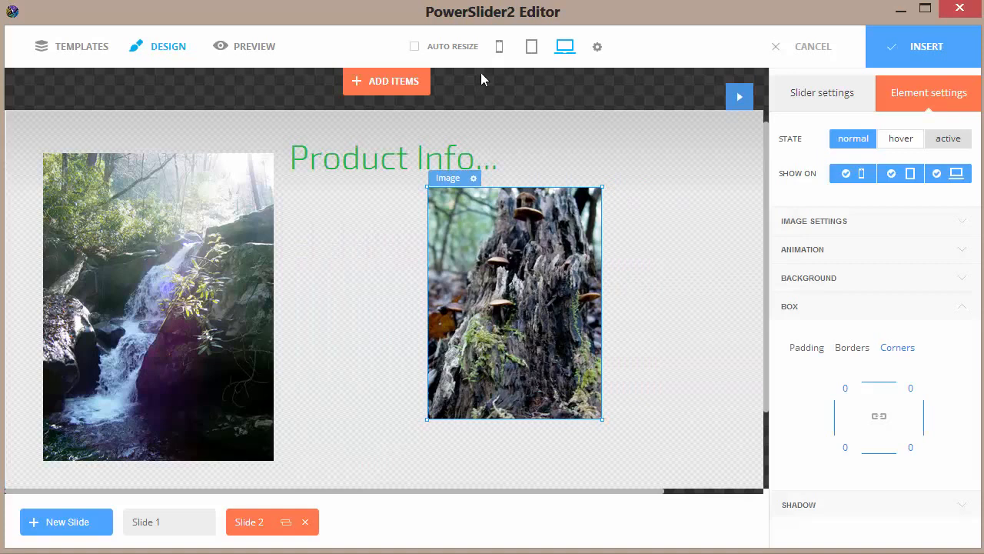
Add a caption between Slide 2's two images, below the headline, reading "Details about the items we sell... see below--".
{"action": "left_click", "coordinate": [386, 86]}
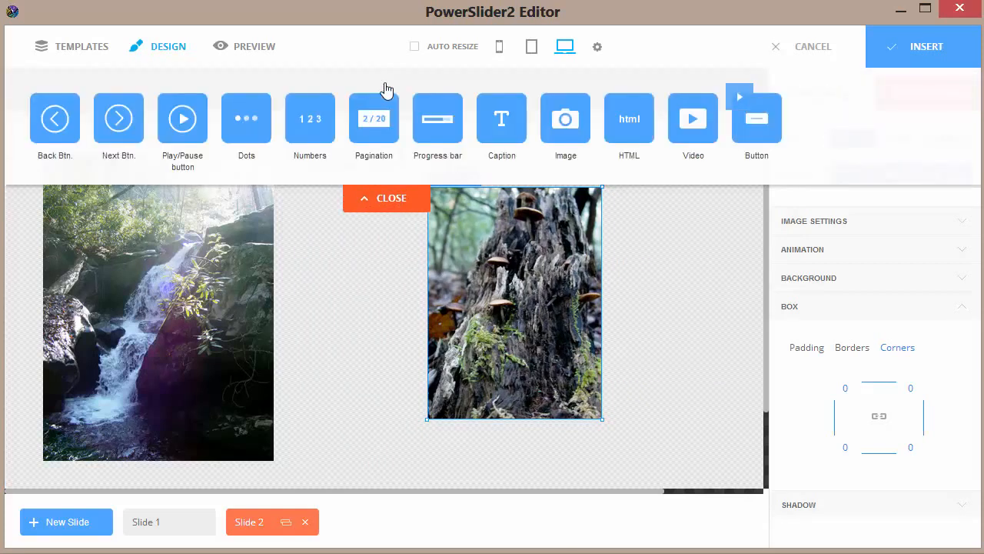
{"action": "left_click_drag", "start_coordinate": [502, 118], "coordinate": [306, 201]}
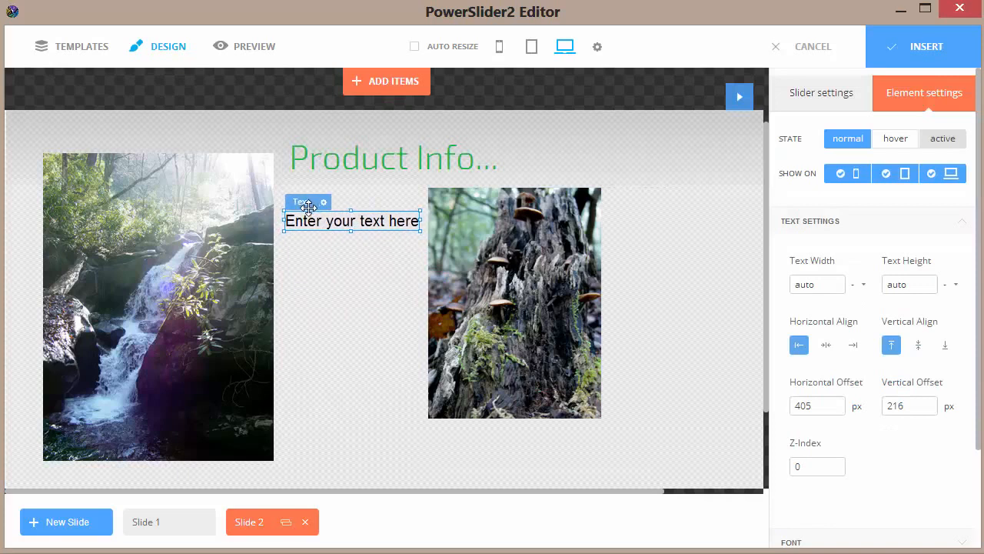
{"action": "left_click", "coordinate": [343, 230]}
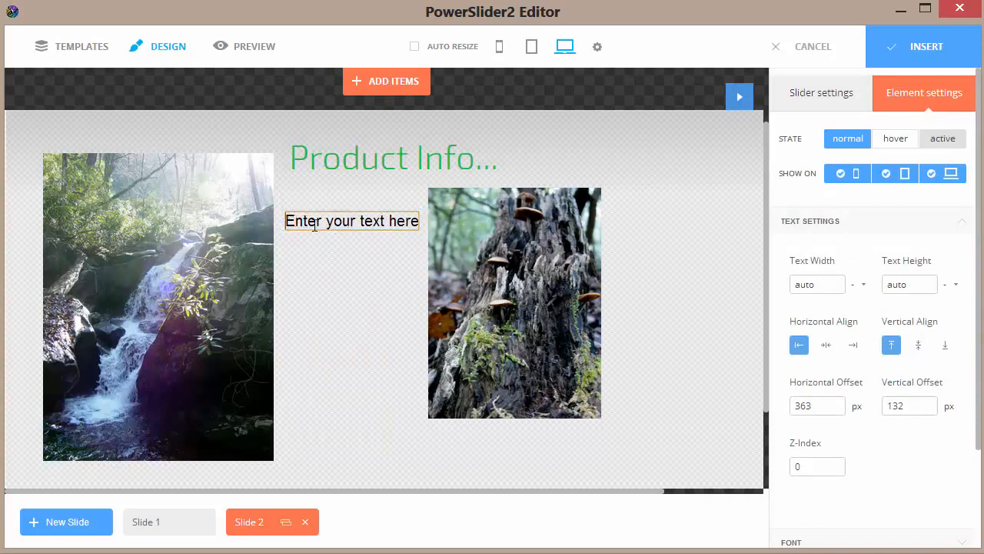
{"action": "left_click_drag", "start_coordinate": [285, 220], "coordinate": [420, 227]}
{"action": "type", "text": "D"}
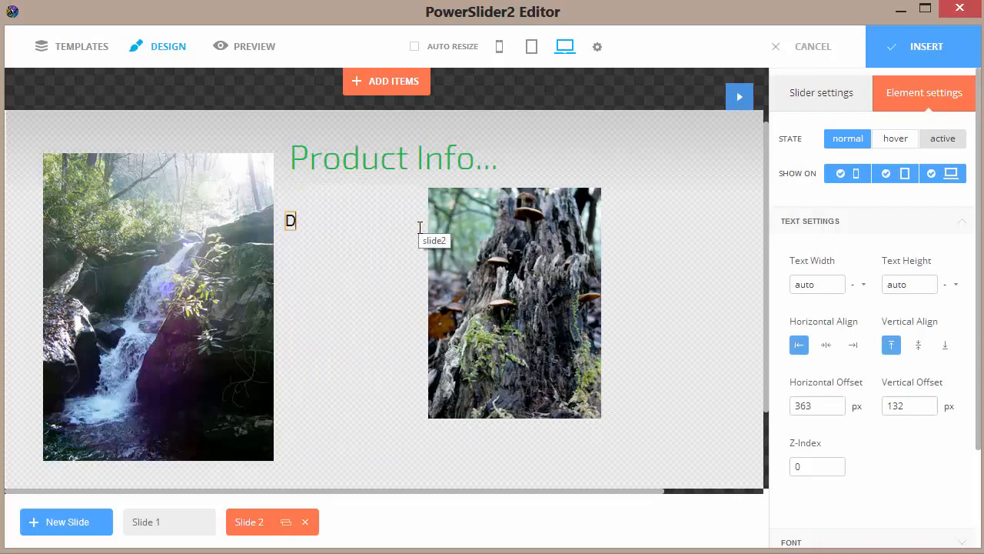
{"action": "type", "text": "etails about the items we sel"}
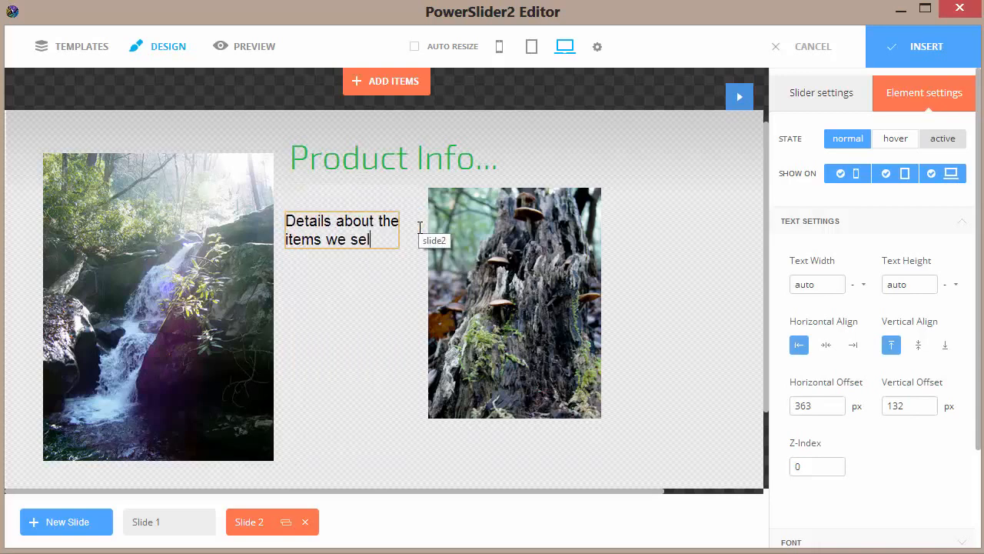
{"action": "type", "text": "l... see below--"}
Round the waterfall image's top-right and bottom-left corners with a value of 30 and enable its shadow.
{"action": "left_click", "coordinate": [222, 306]}
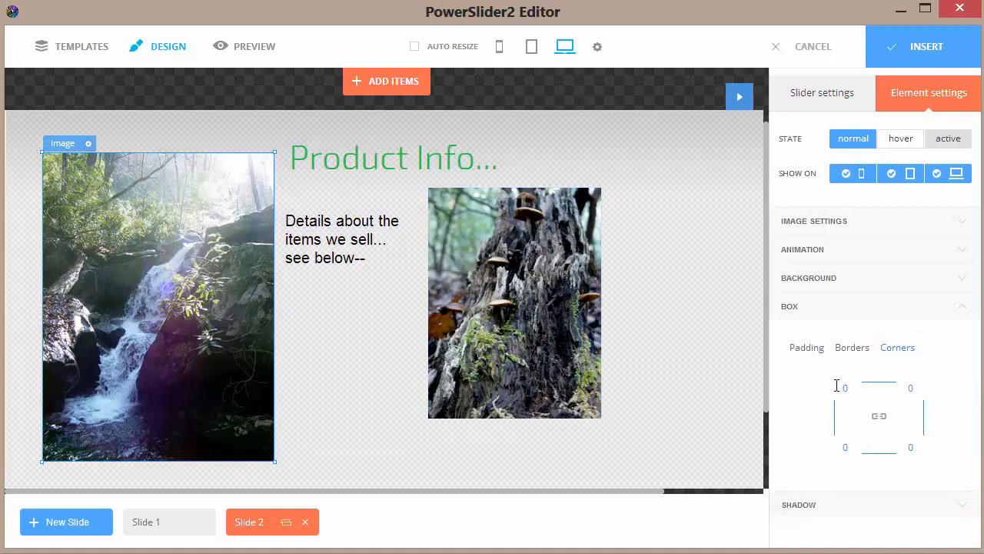
{"action": "left_click", "coordinate": [908, 388]}
{"action": "left_click", "coordinate": [842, 446]}
{"action": "left_click", "coordinate": [837, 509]}
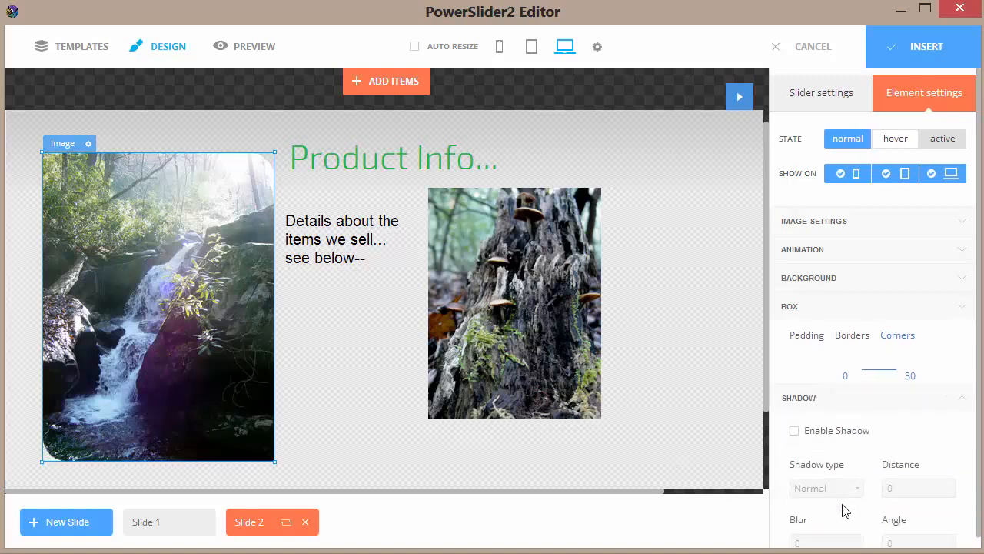
{"action": "scroll", "coordinate": [816, 413], "scroll_direction": "down", "scroll_amount": 1}
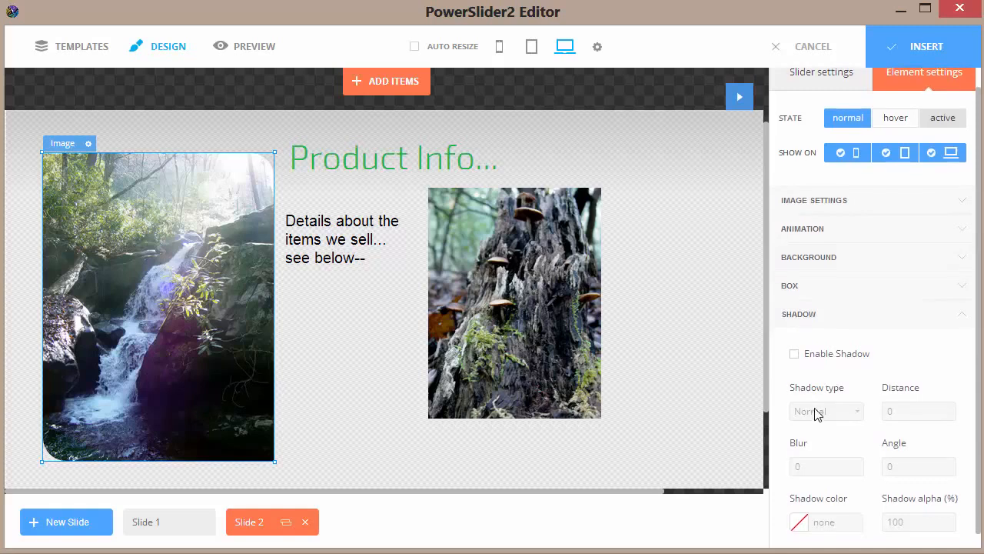
{"action": "left_click", "coordinate": [794, 355]}
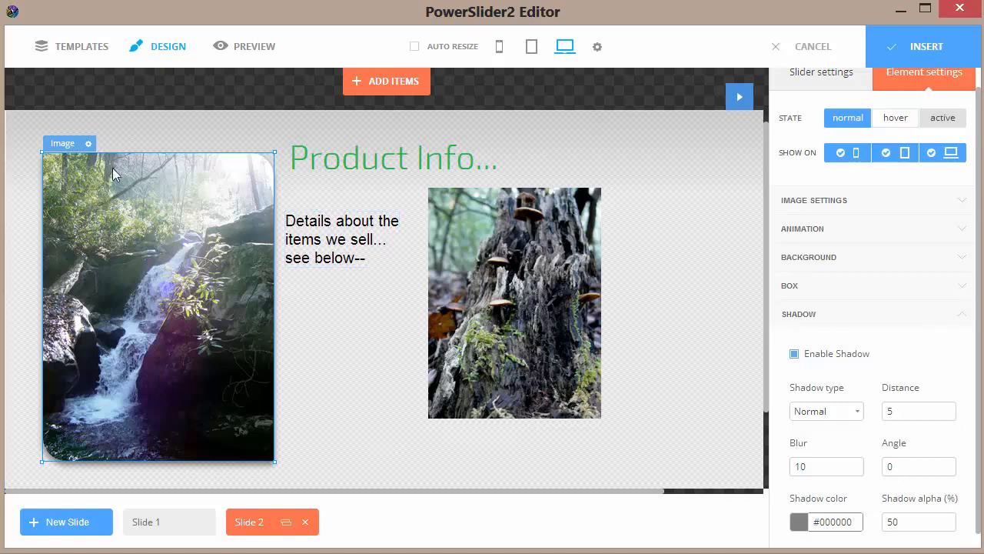
Copy the waterfall image's style and apply it to the stump image.
{"action": "left_click", "coordinate": [88, 143]}
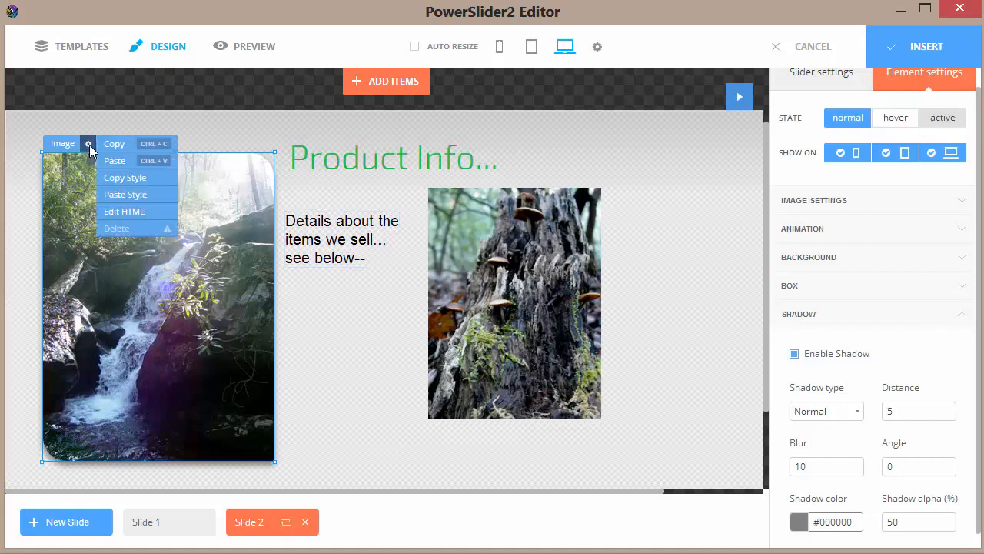
{"action": "left_click", "coordinate": [113, 178]}
{"action": "left_click", "coordinate": [471, 198]}
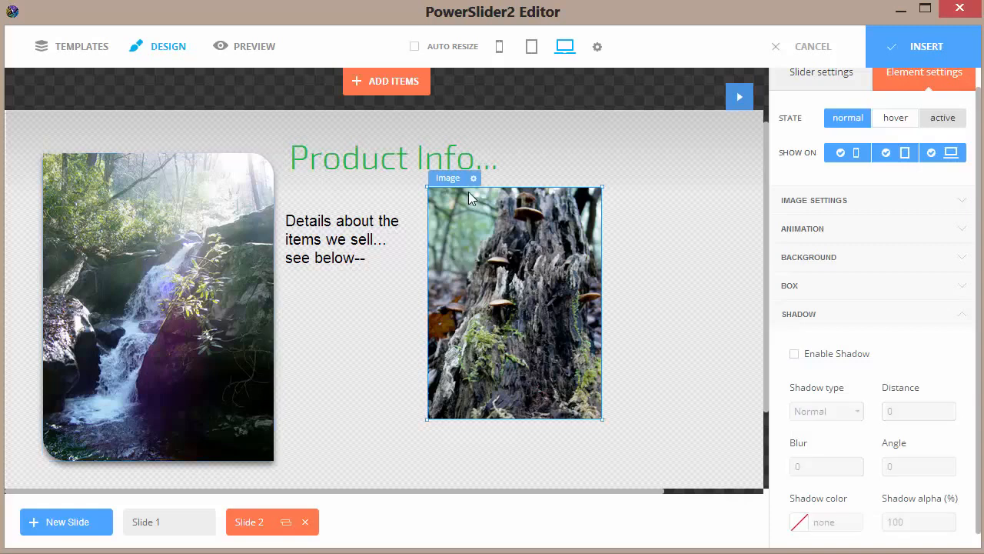
{"action": "left_click", "coordinate": [473, 178]}
{"action": "left_click", "coordinate": [518, 228]}
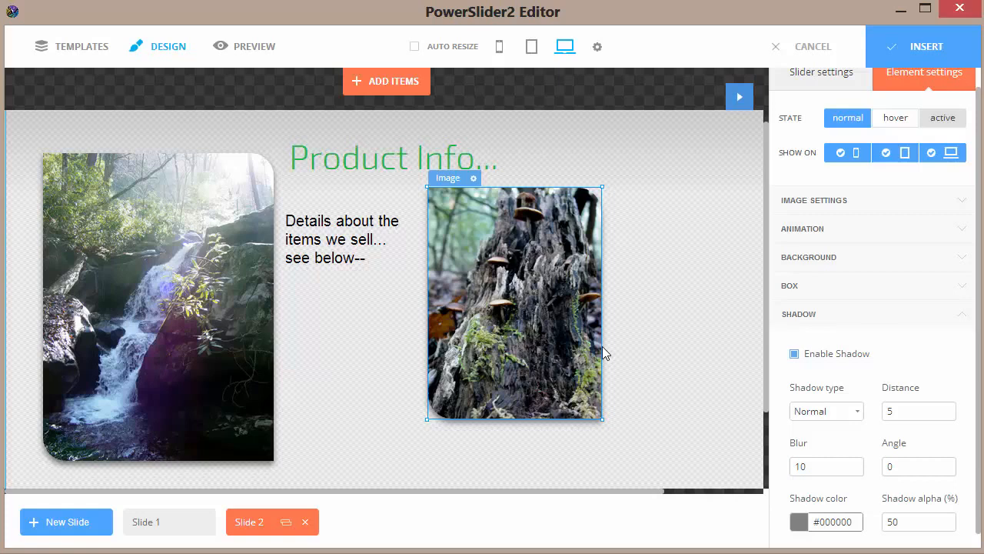
Insert the finished slider into the Dreamweaver page and save sample1.html.
{"action": "left_click", "coordinate": [917, 52]}
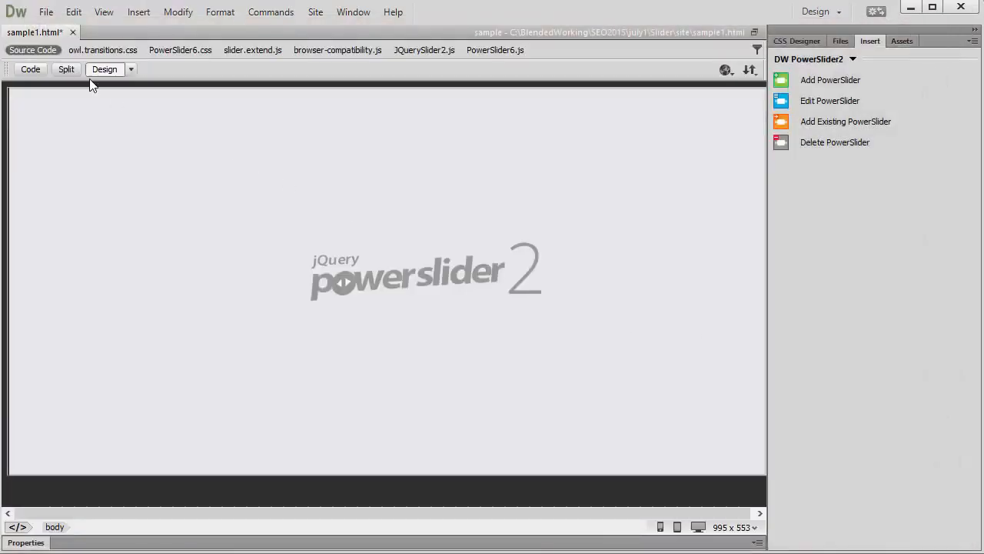
{"action": "right_click", "coordinate": [51, 33]}
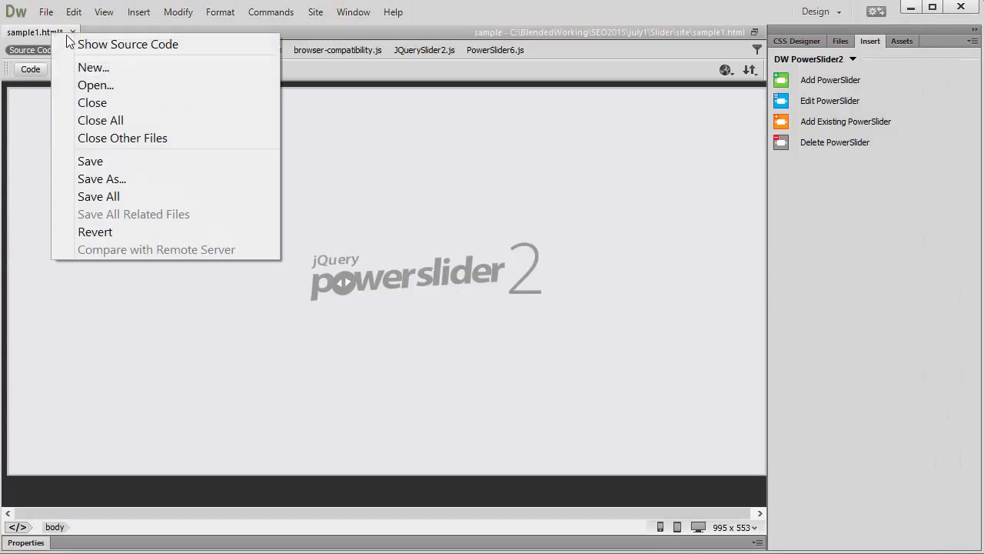
{"action": "left_click", "coordinate": [81, 160]}
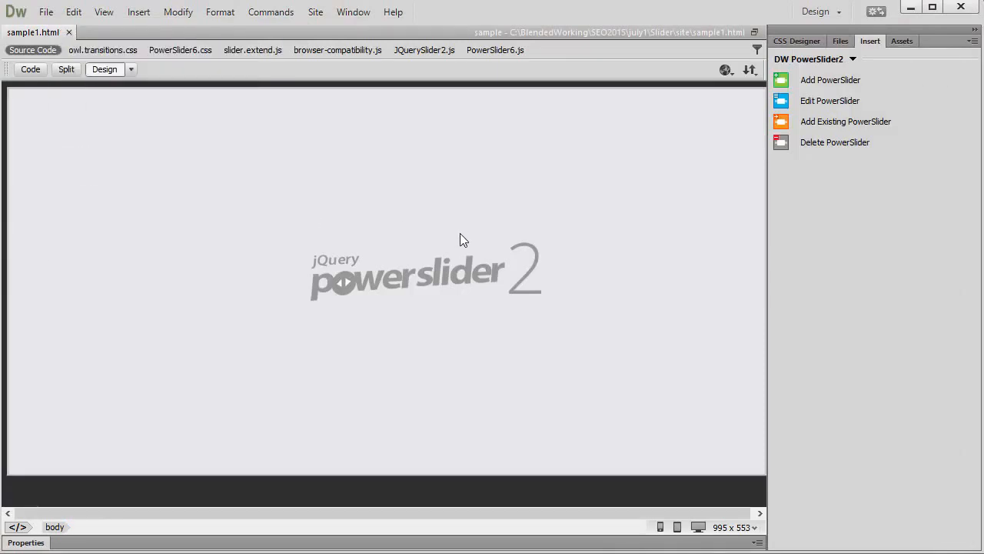
Preview sample1.html in the browser and switch back and forth between the two slides to check them.
{"action": "key", "text": "F12"}
{"action": "left_click", "coordinate": [362, 487]}
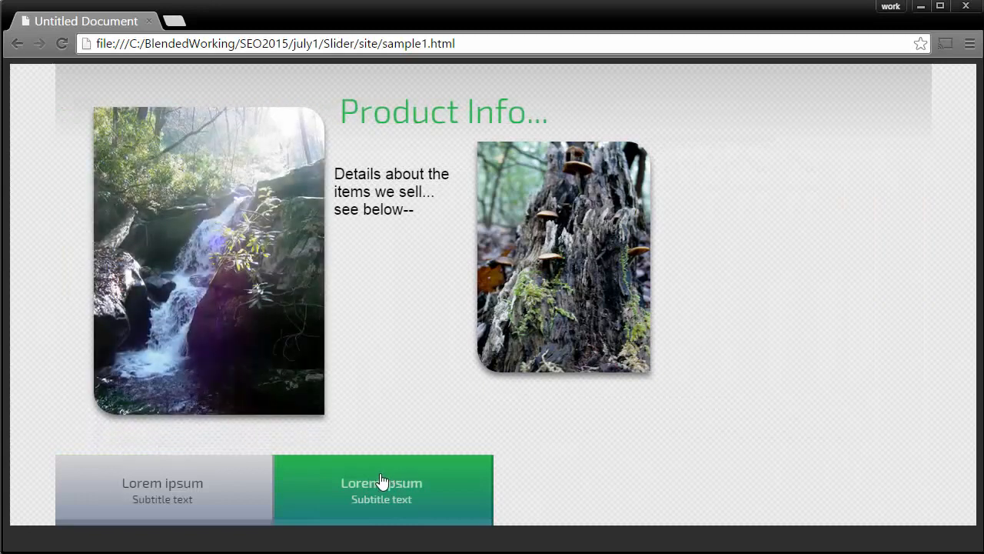
{"action": "left_click", "coordinate": [216, 496]}
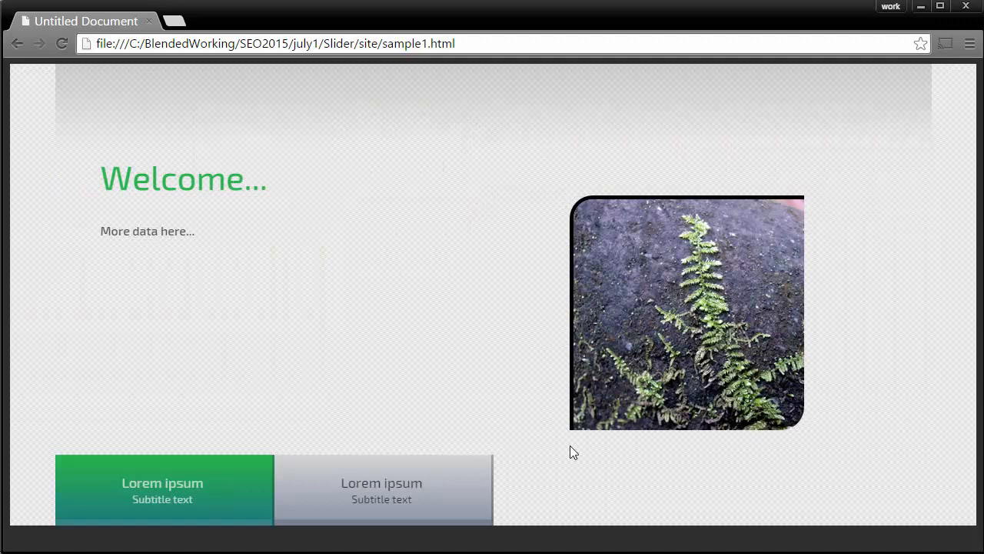
{"action": "left_click", "coordinate": [358, 492]}
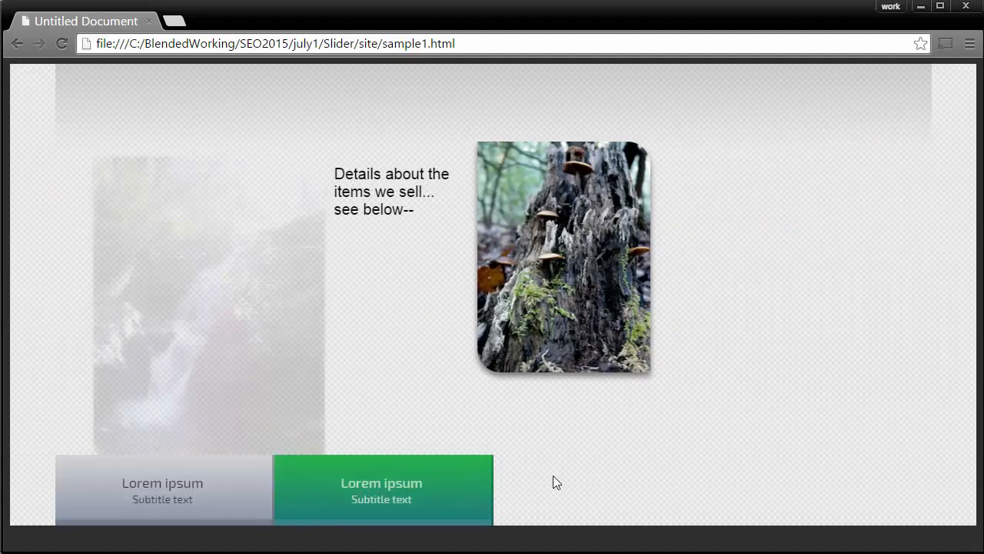